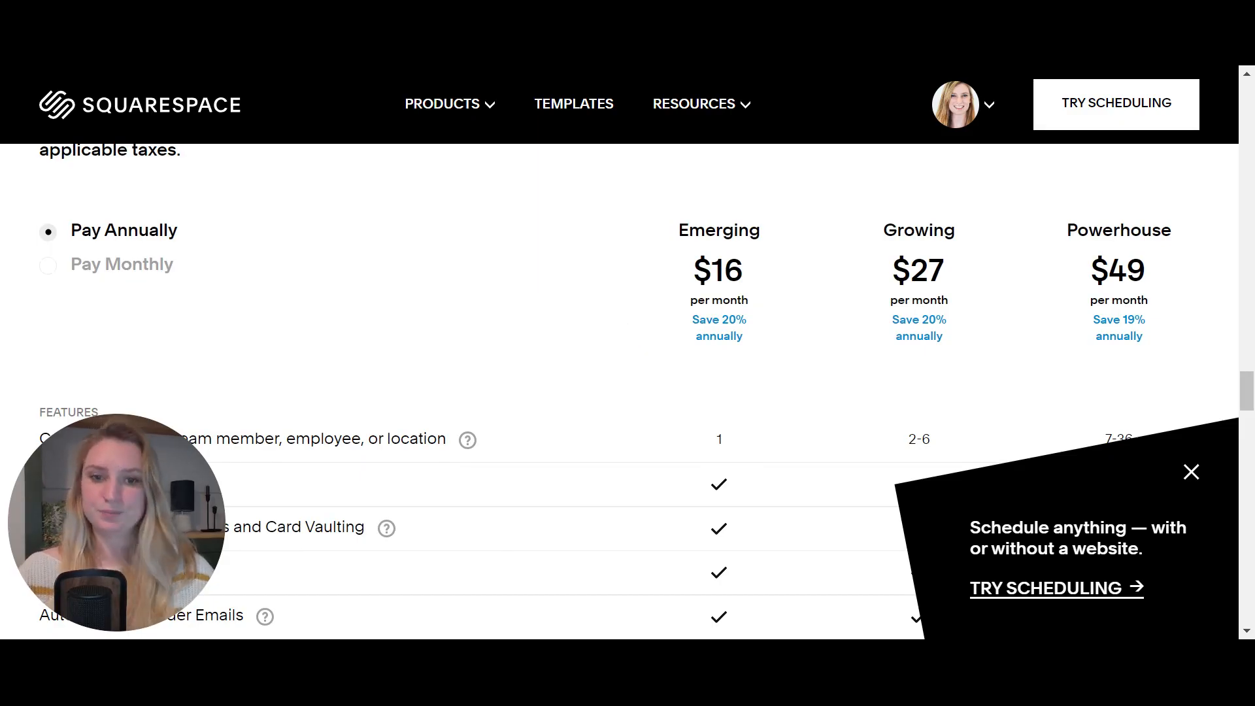
# - Review the Squarespace plan features table, then start the free Acuity Scheduling trial
pyautogui.scroll(-4, 610, 375)
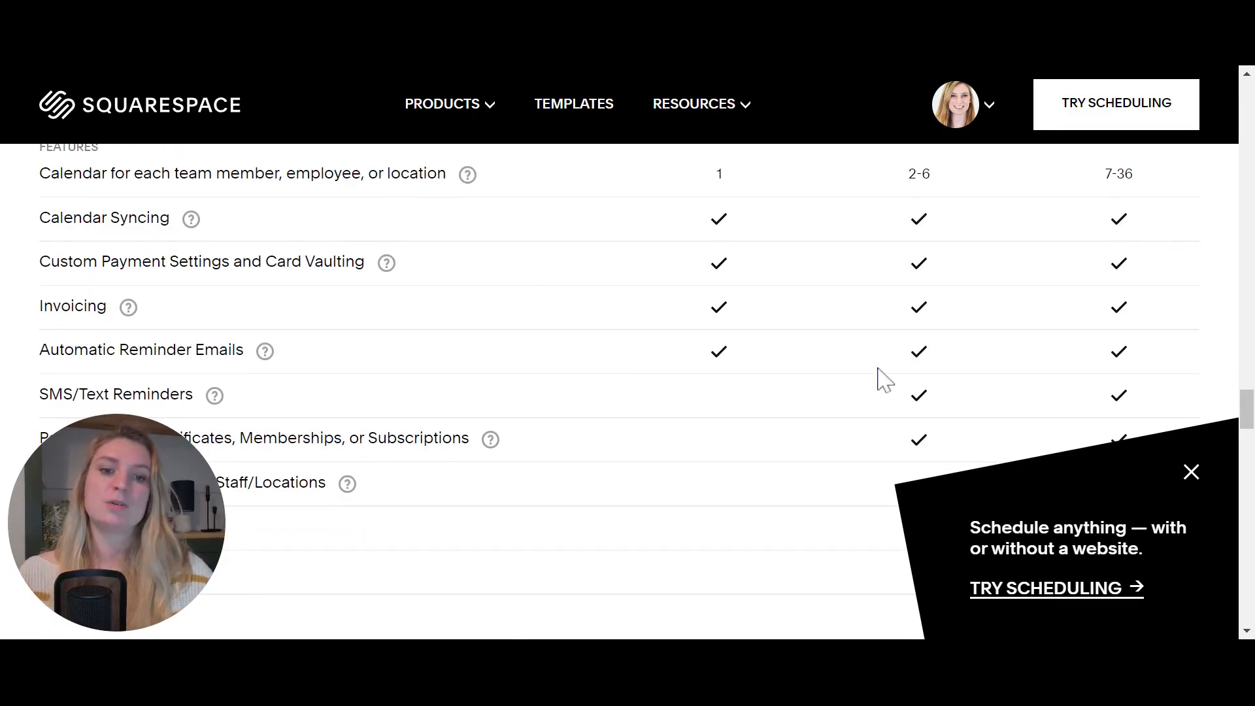
pyautogui.scroll(-3, 878, 379)
pyautogui.scroll(4, 877, 378)
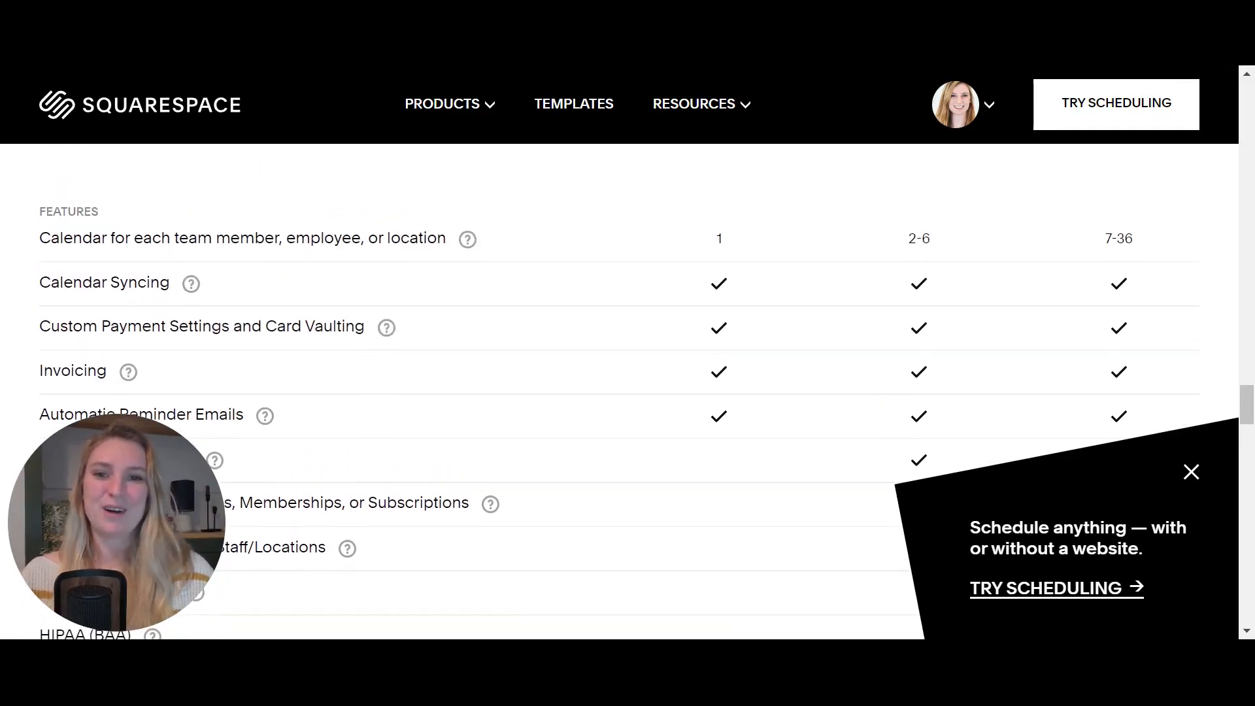
pyautogui.scroll(3, 619, 392)
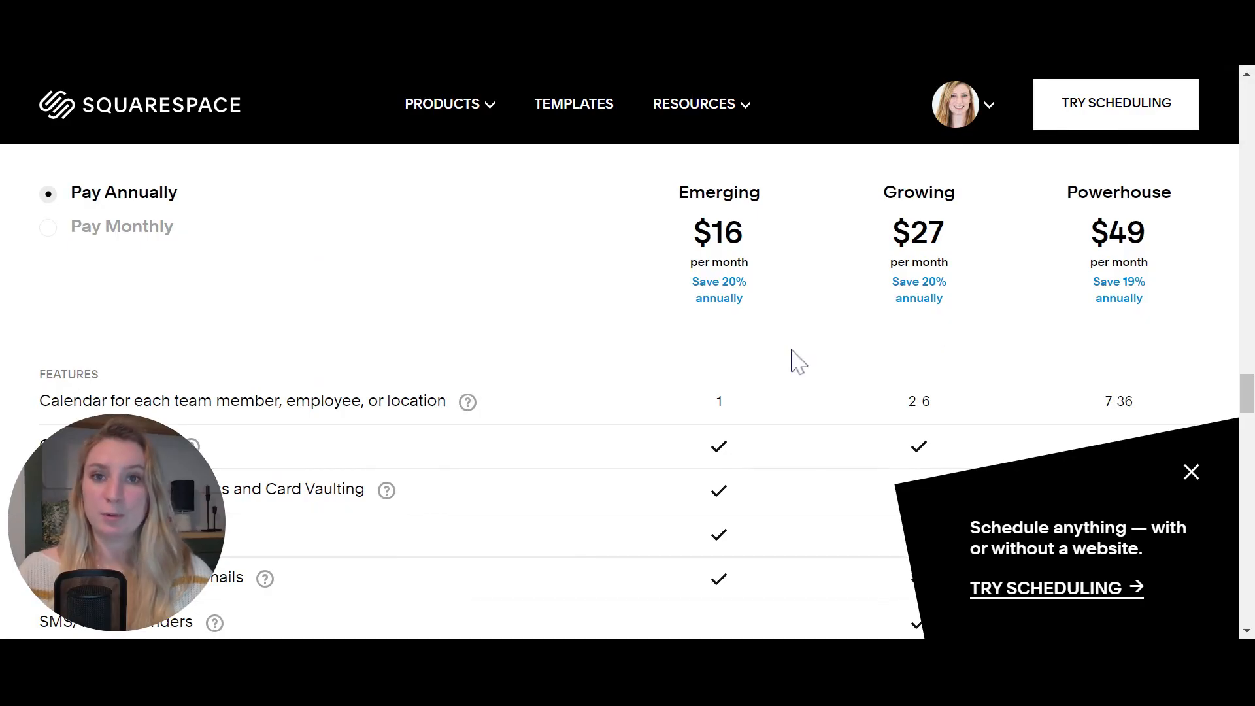
pyautogui.scroll(-4, 793, 359)
pyautogui.scroll(4, 627, 392)
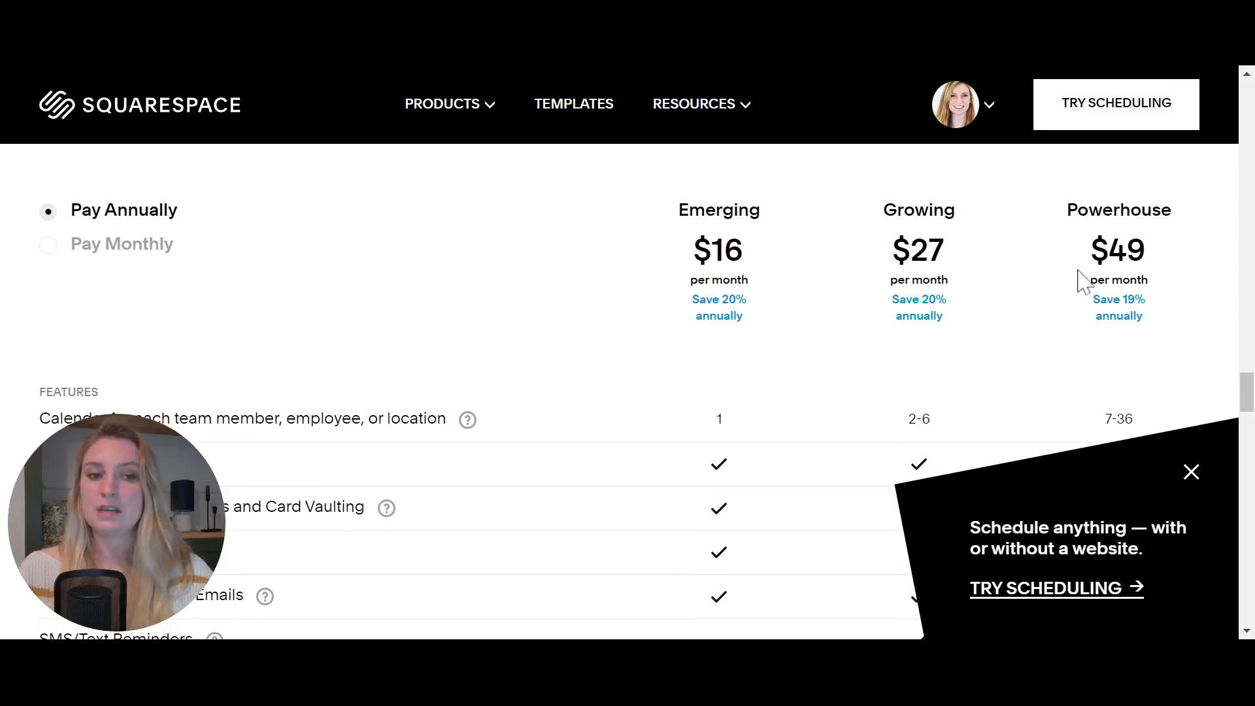
pyautogui.scroll(-5, 860, 353)
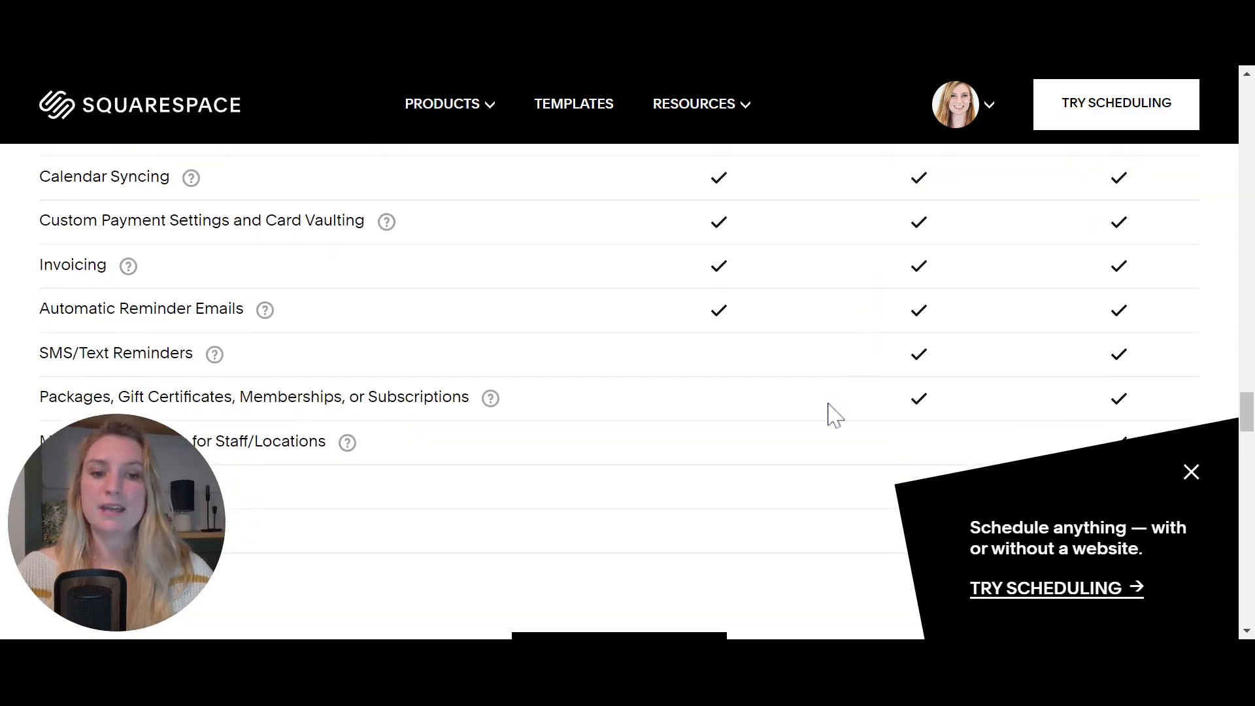
pyautogui.scroll(-2, 830, 414)
pyautogui.scroll(-1, 830, 415)
pyautogui.moveTo(155, 317)
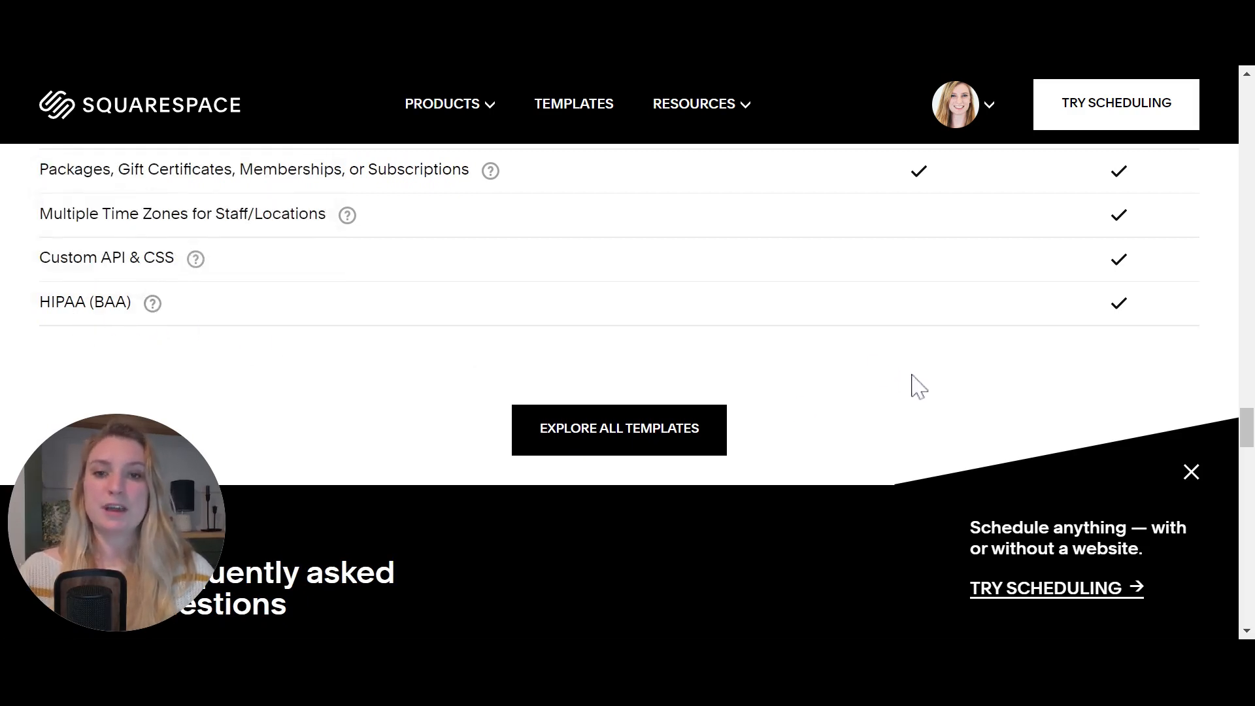
pyautogui.scroll(2, 919, 386)
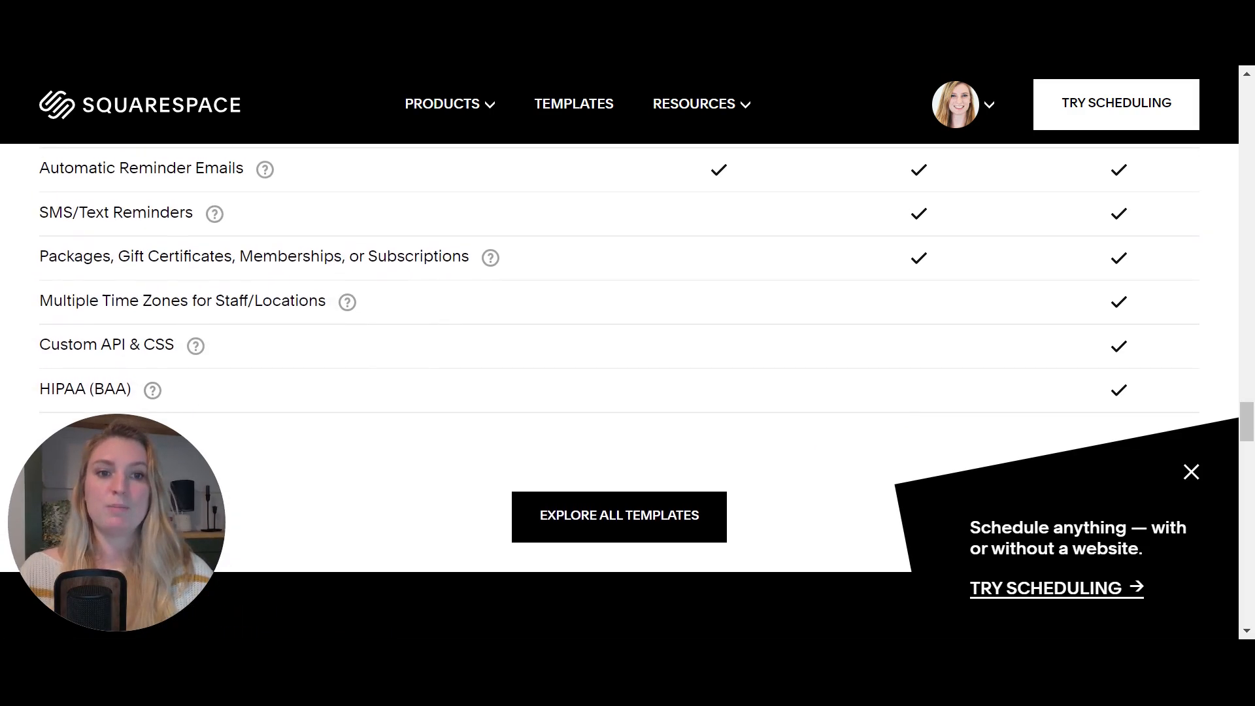
pyautogui.scroll(2, 832, 336)
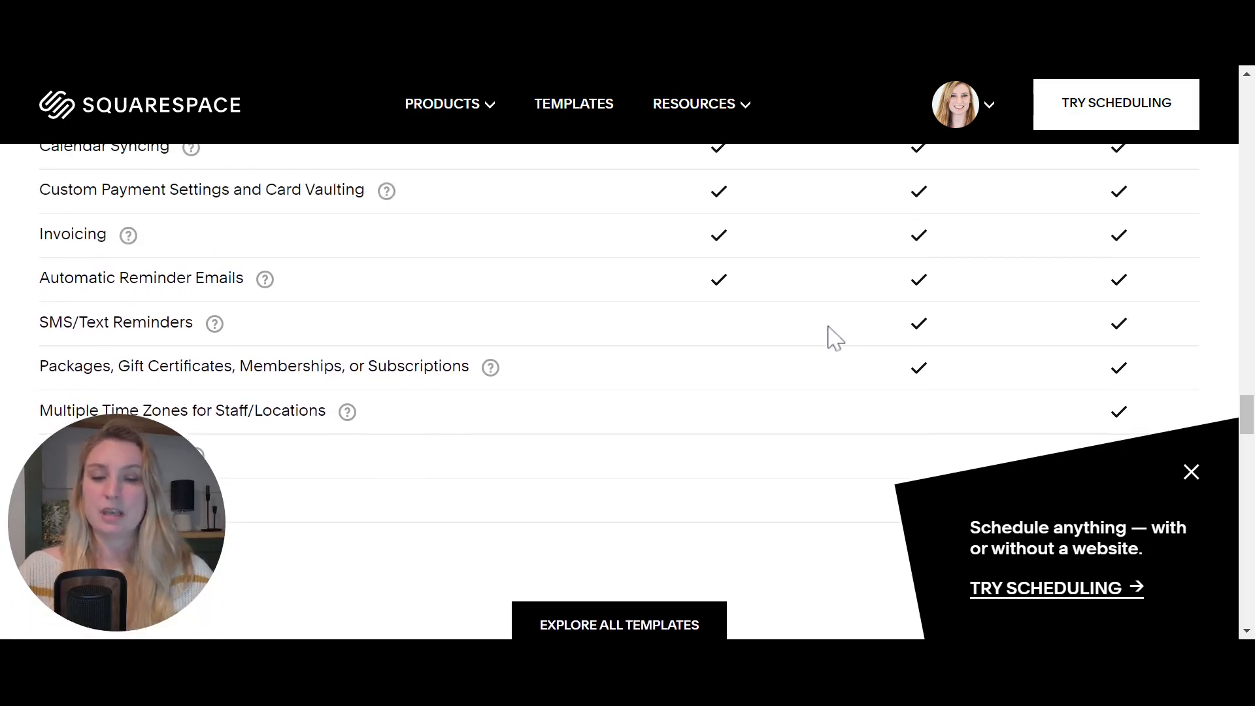
pyautogui.scroll(6, 832, 336)
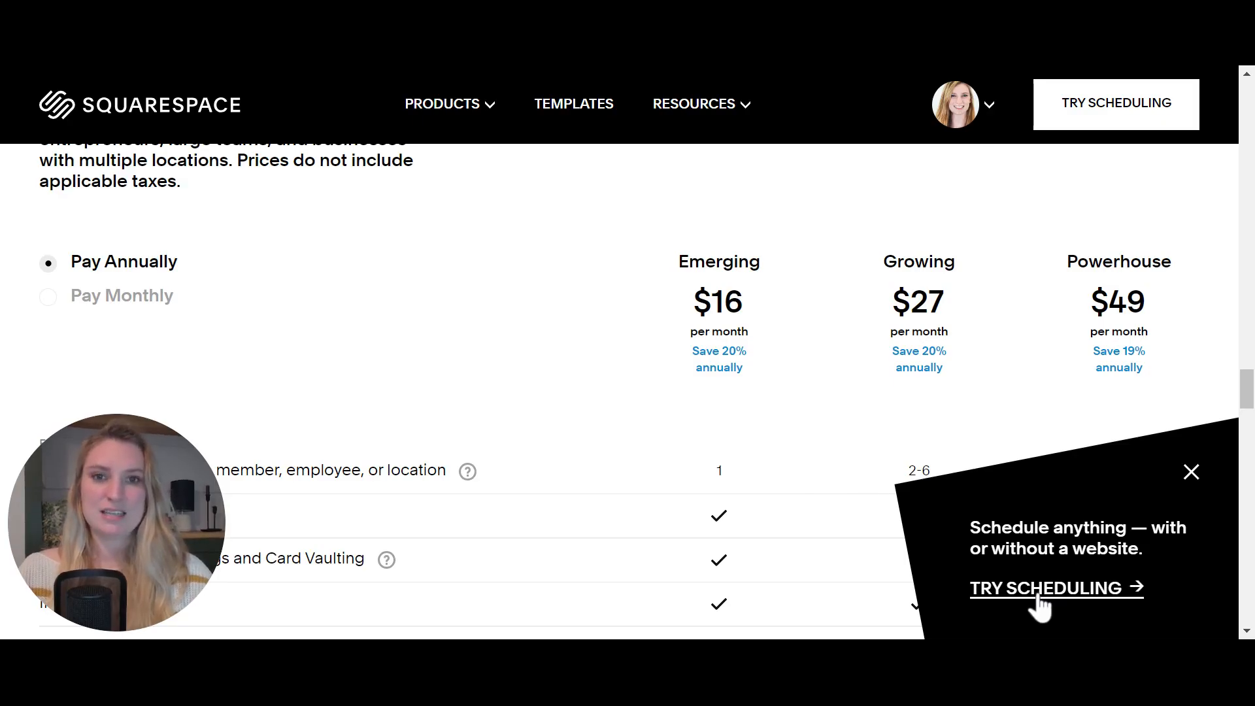
pyautogui.click(1039, 607)
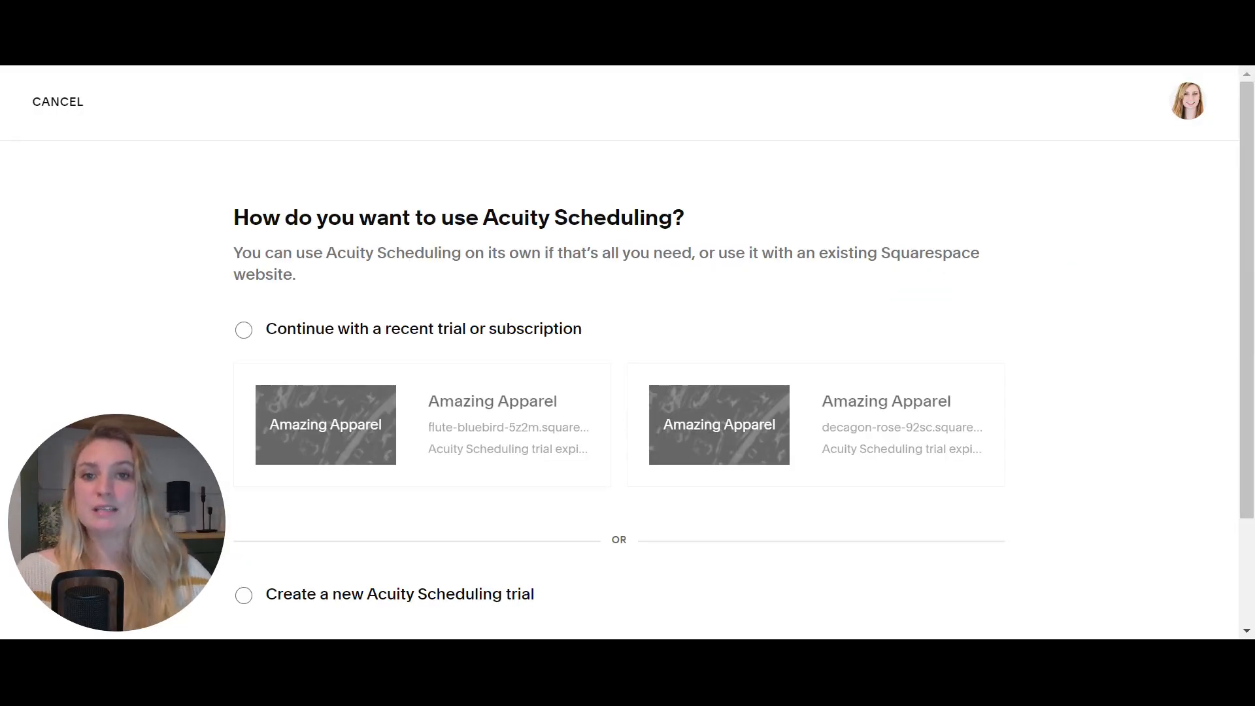
# - Choose the first Amazing Apparel trial site for Acuity Scheduling and continue setup
pyautogui.scroll(-1, 1087, 502)
pyautogui.scroll(1, 1088, 502)
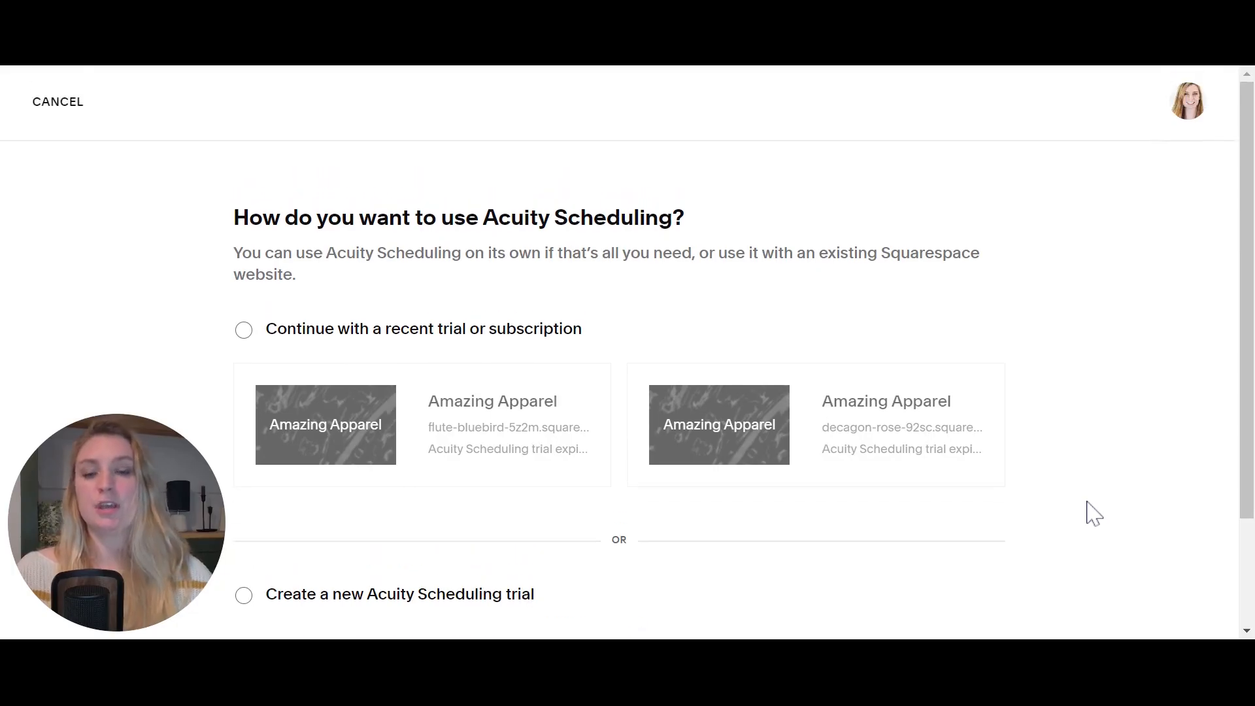
pyautogui.scroll(-3, 618, 351)
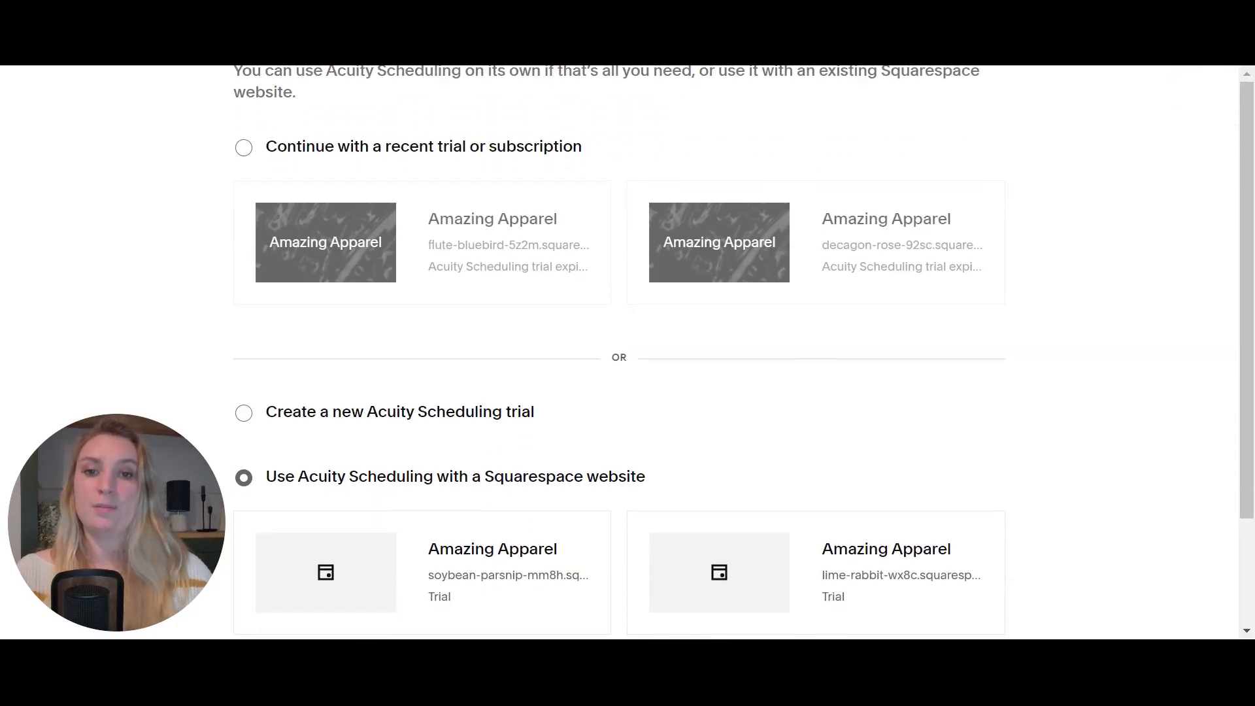
pyautogui.scroll(-1, 619, 352)
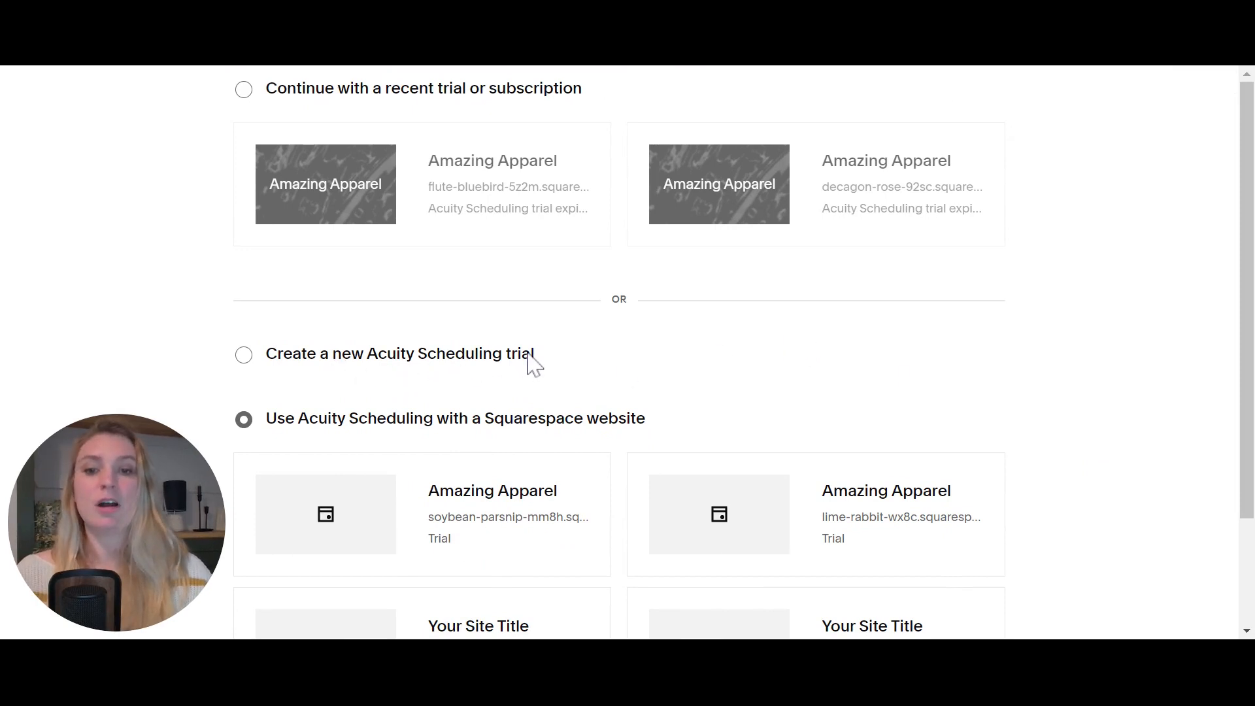
pyautogui.scroll(-3, 942, 379)
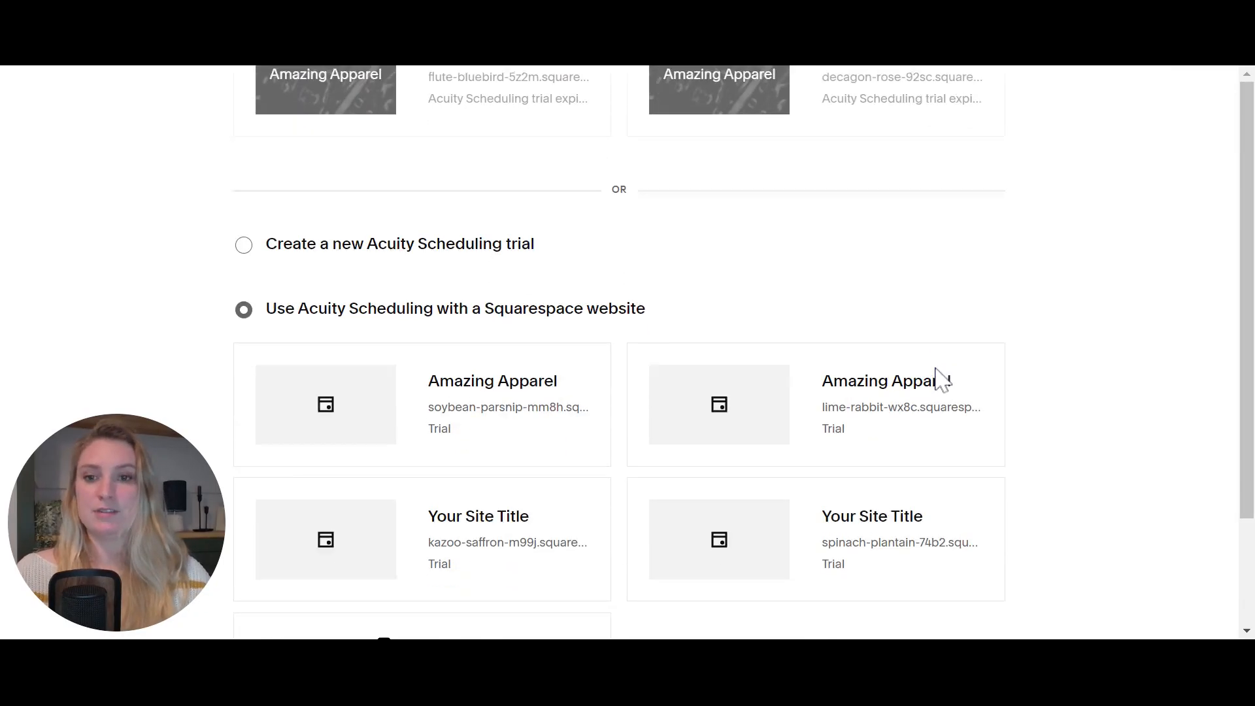
pyautogui.click(442, 353)
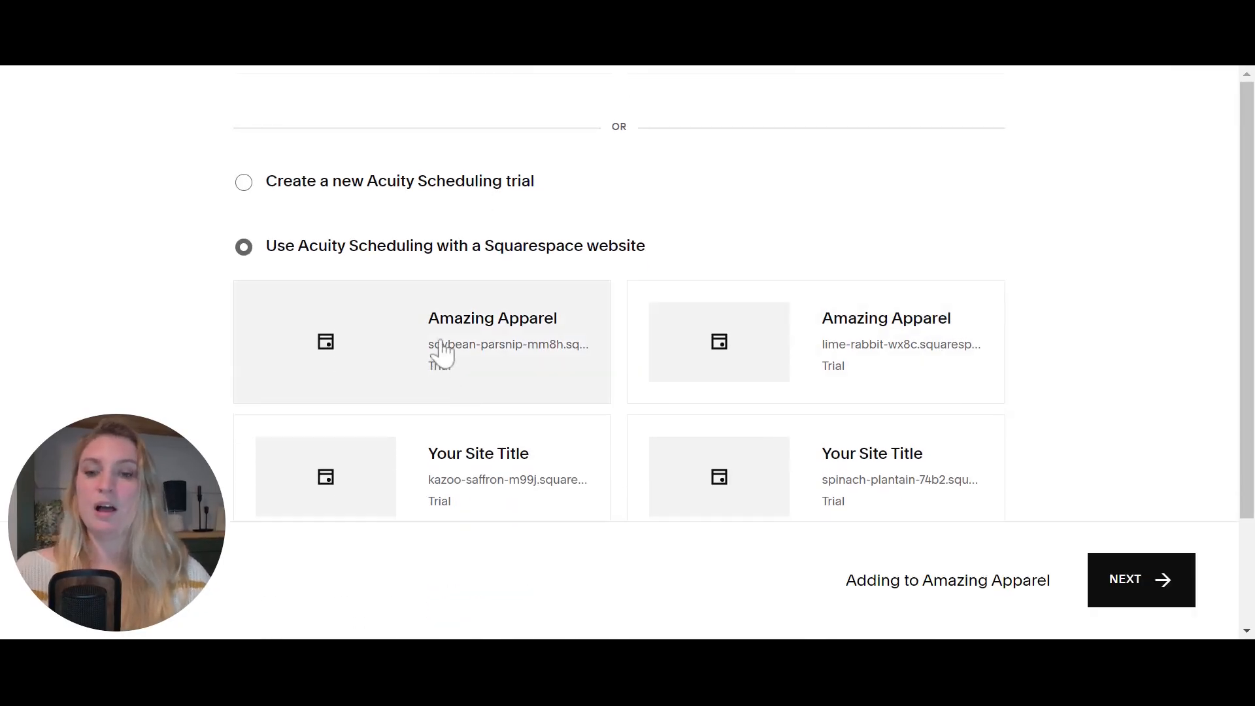
pyautogui.click(1126, 581)
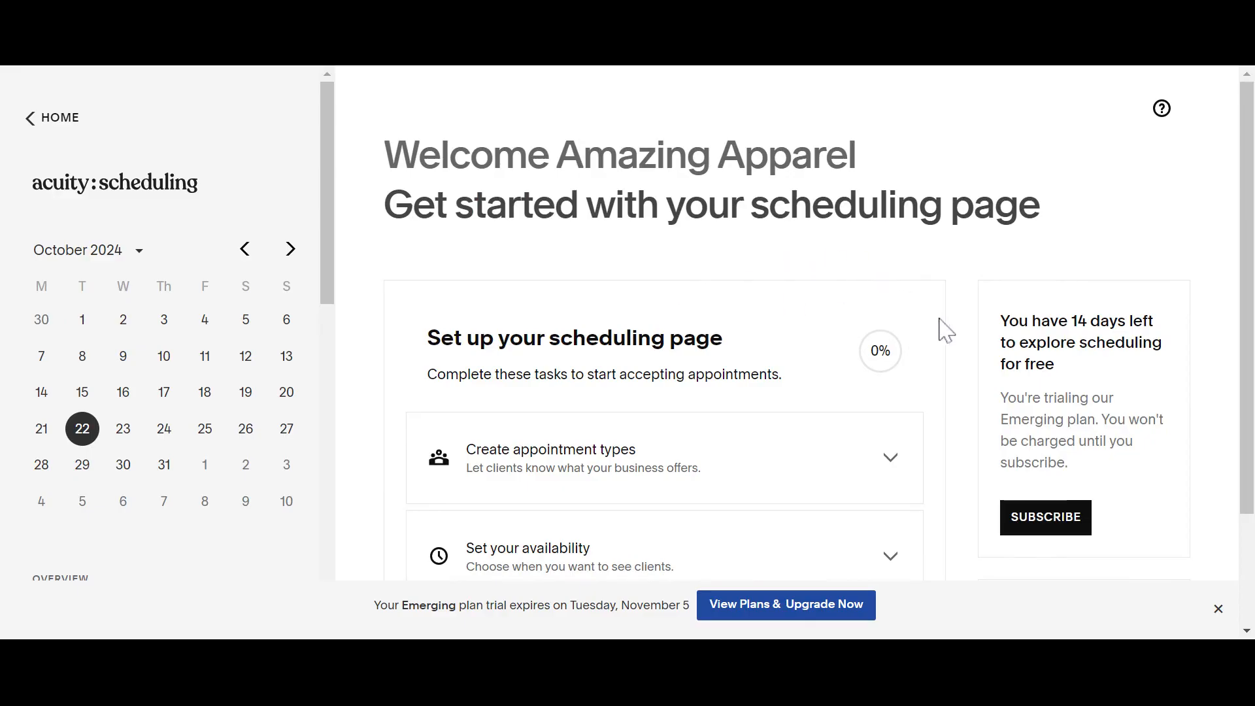
# - Expand the 'Create appointment types' checklist item on the setup dashboard
pyautogui.scroll(-1, 954, 389)
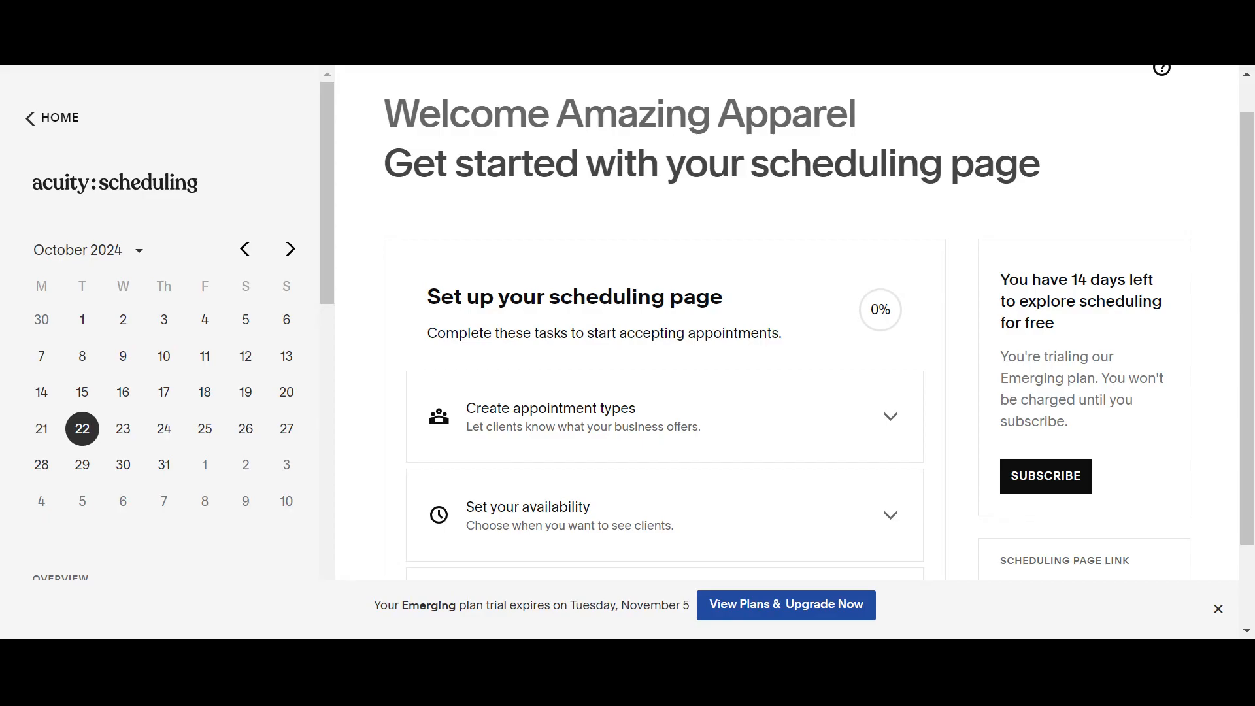
pyautogui.scroll(-2, 821, 272)
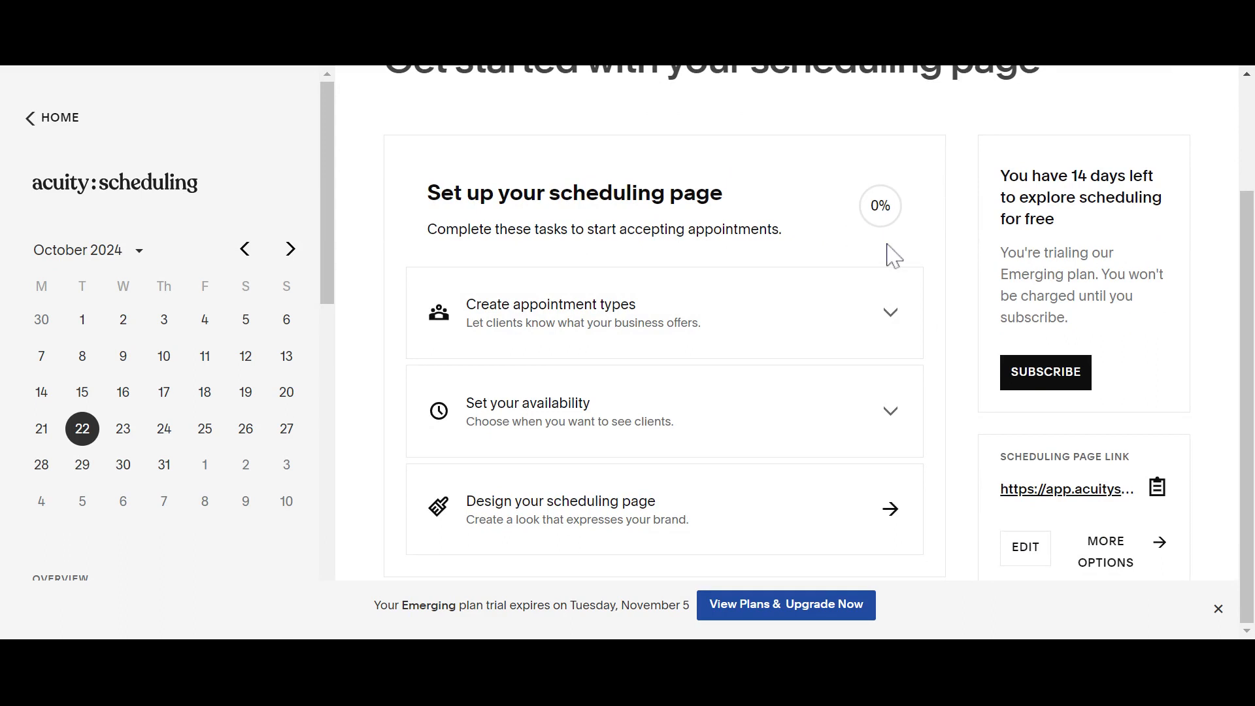
pyautogui.scroll(-5, 288, 416)
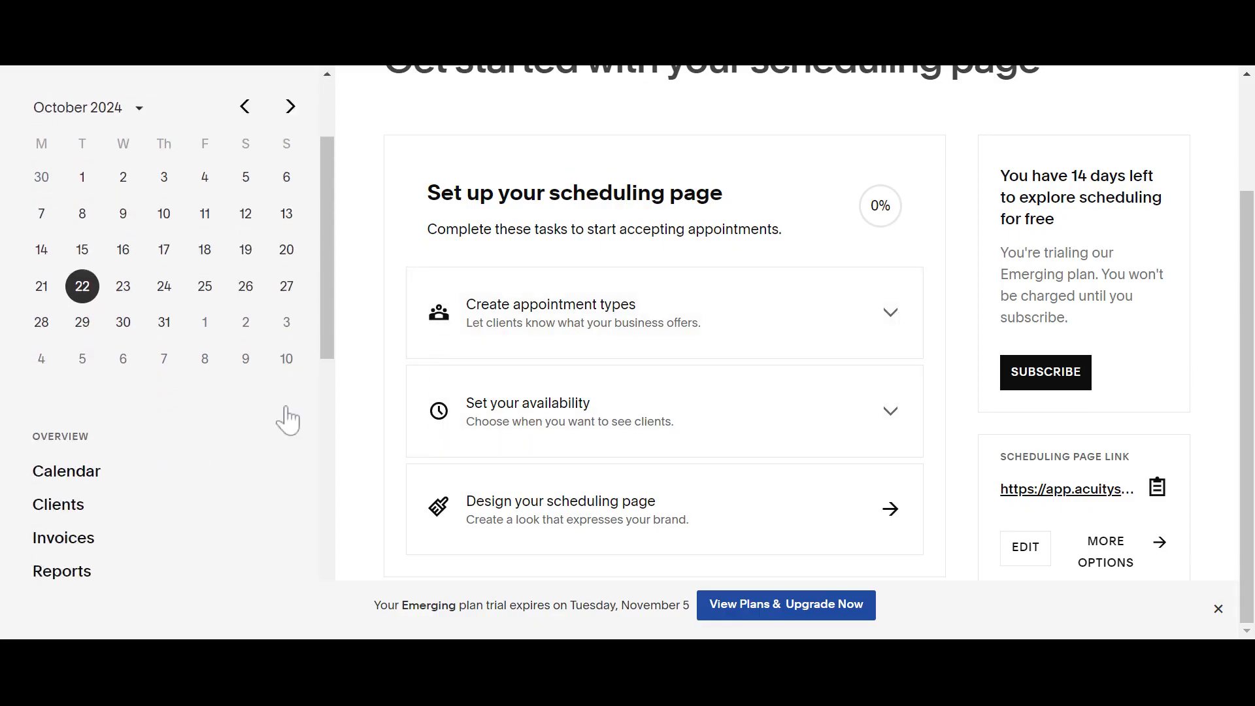
pyautogui.scroll(-7, 289, 419)
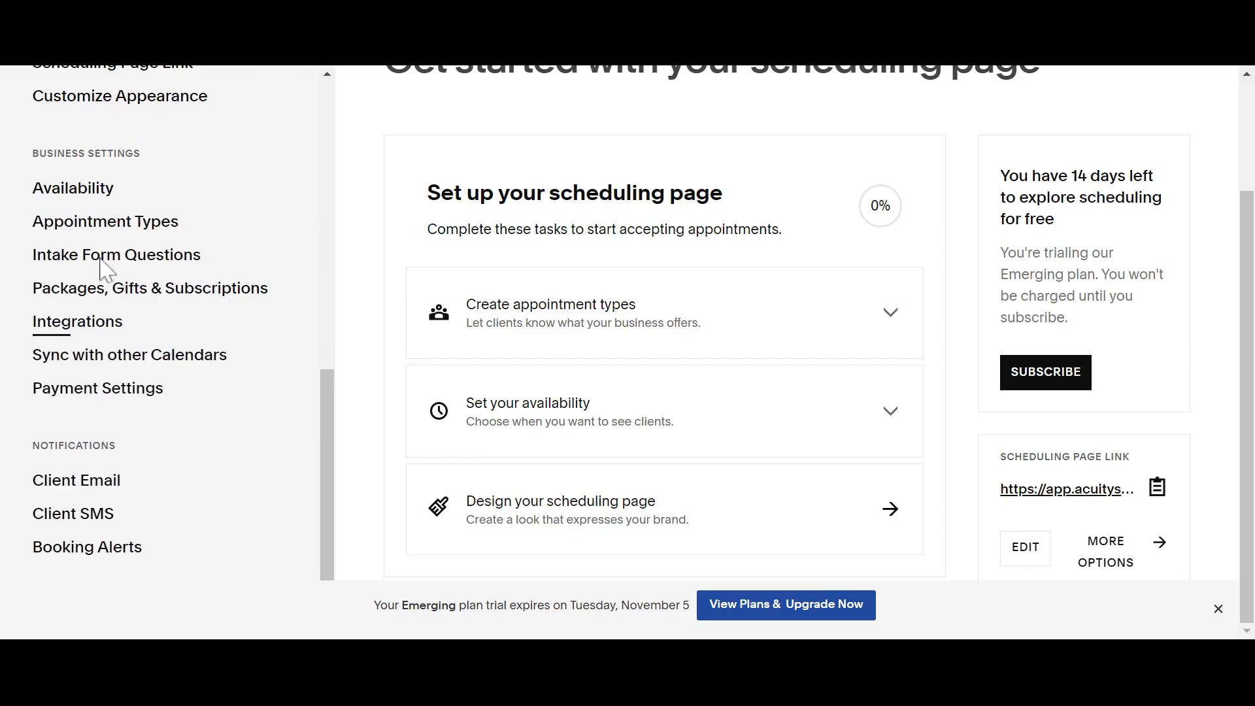
pyautogui.scroll(-2, 157, 333)
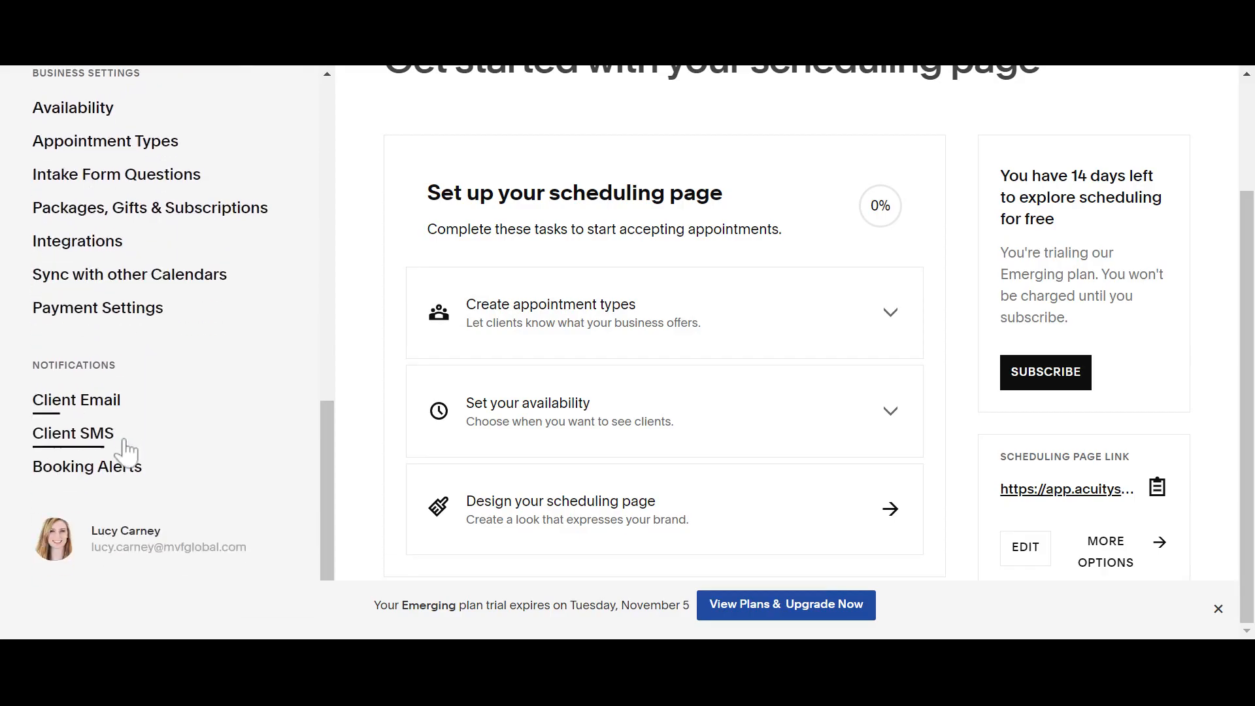
pyautogui.scroll(10, 224, 213)
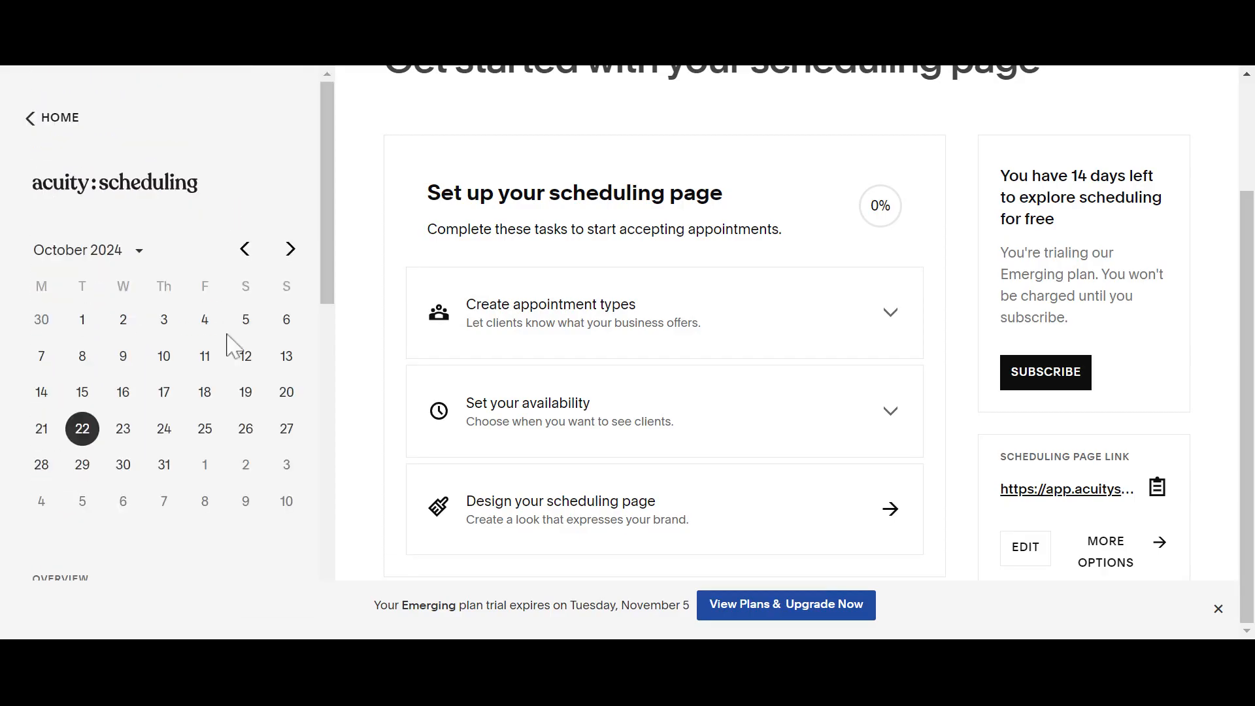
pyautogui.scroll(-7, 227, 347)
pyautogui.scroll(-7, 225, 428)
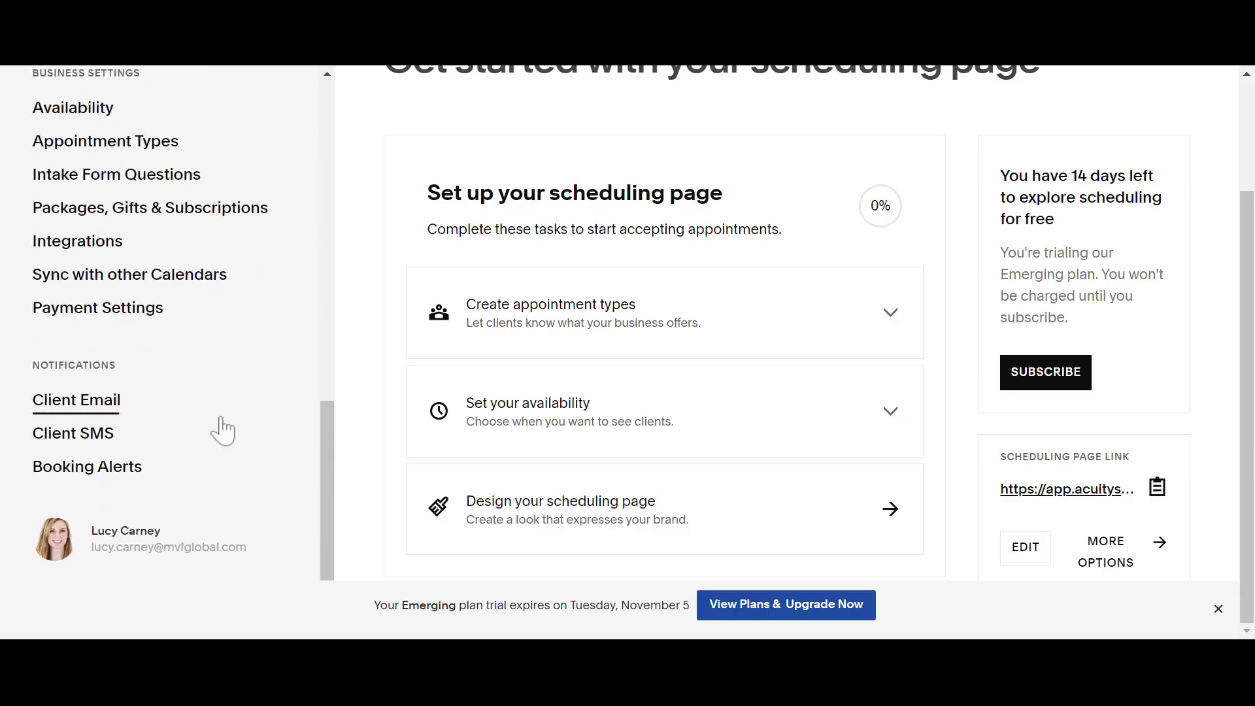
pyautogui.scroll(7, 246, 302)
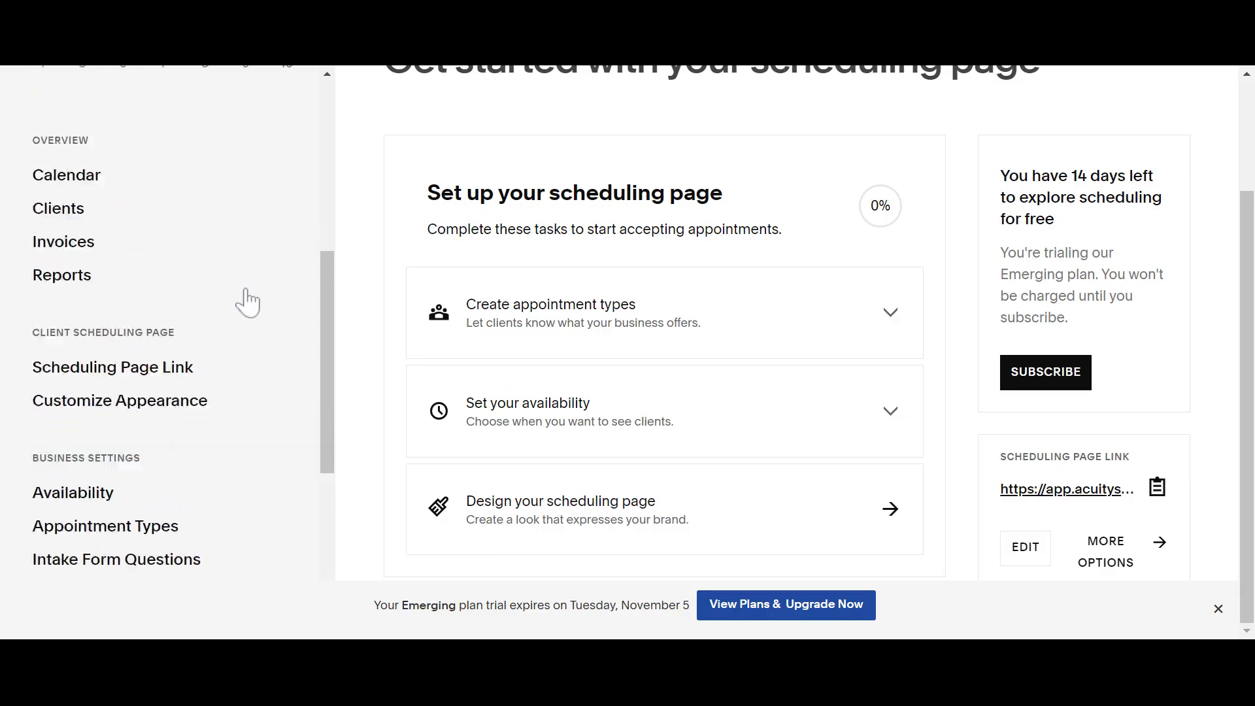
pyautogui.scroll(10, 249, 302)
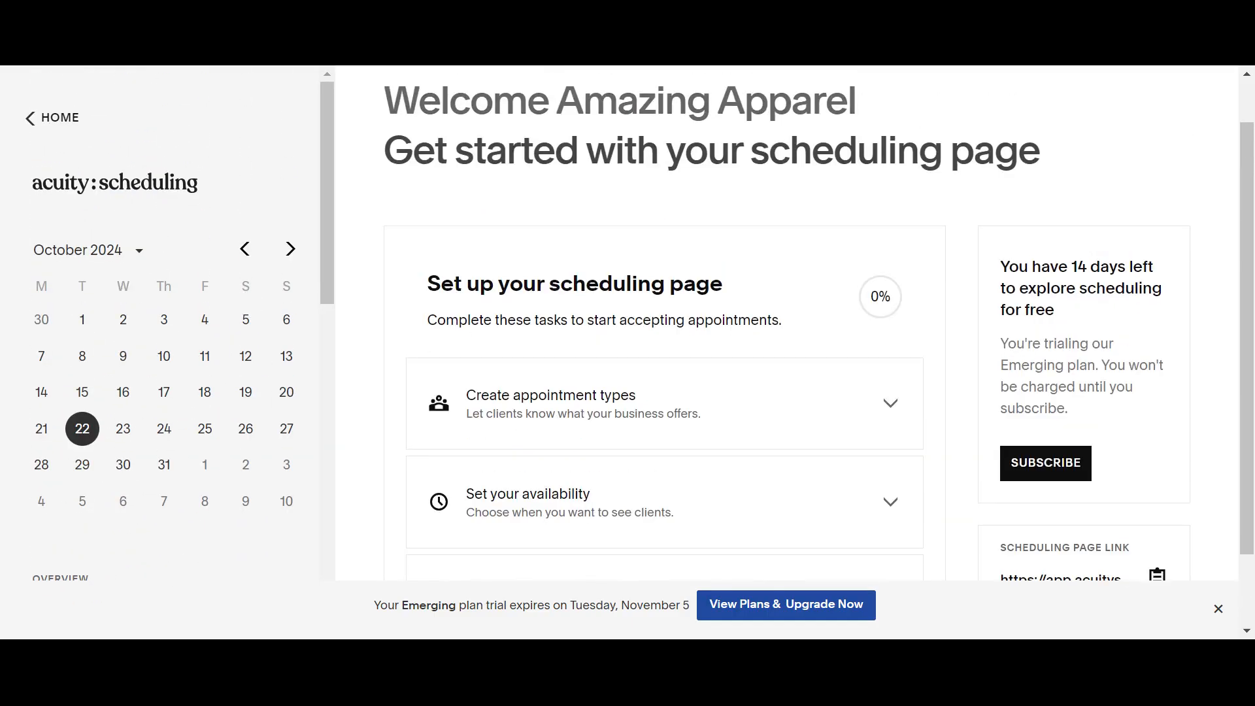
pyautogui.scroll(-1, 558, 268)
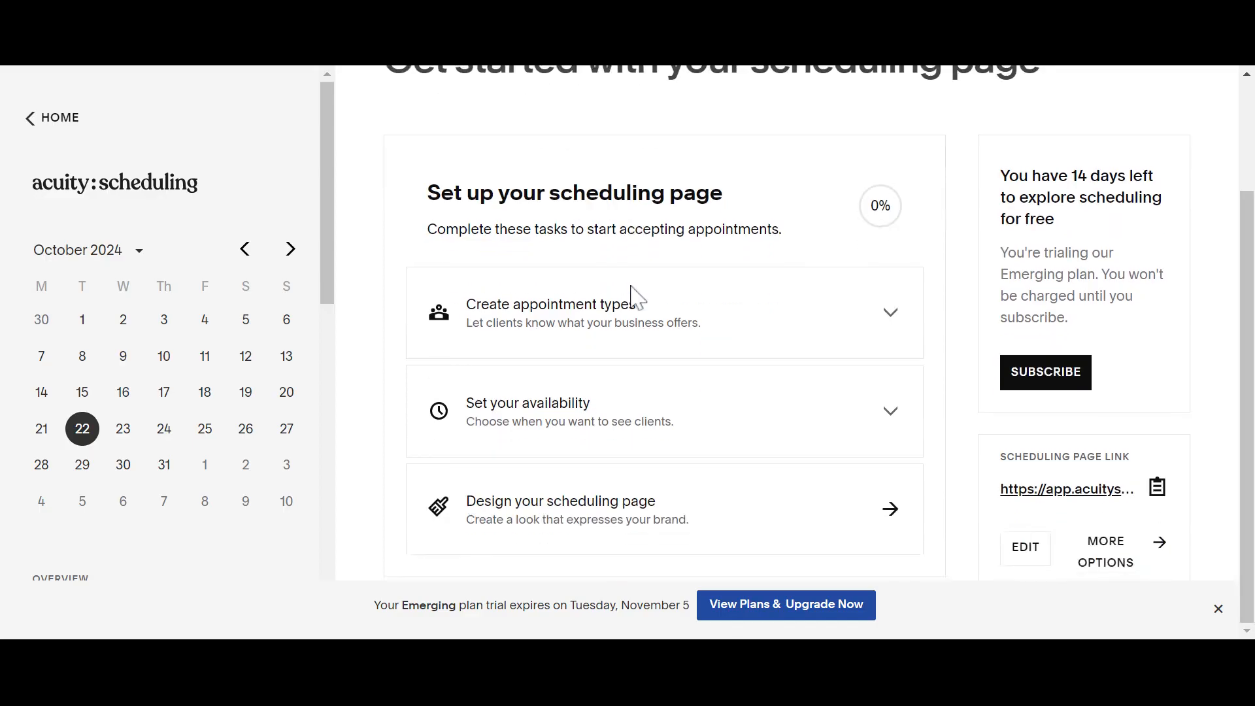
pyautogui.click(748, 329)
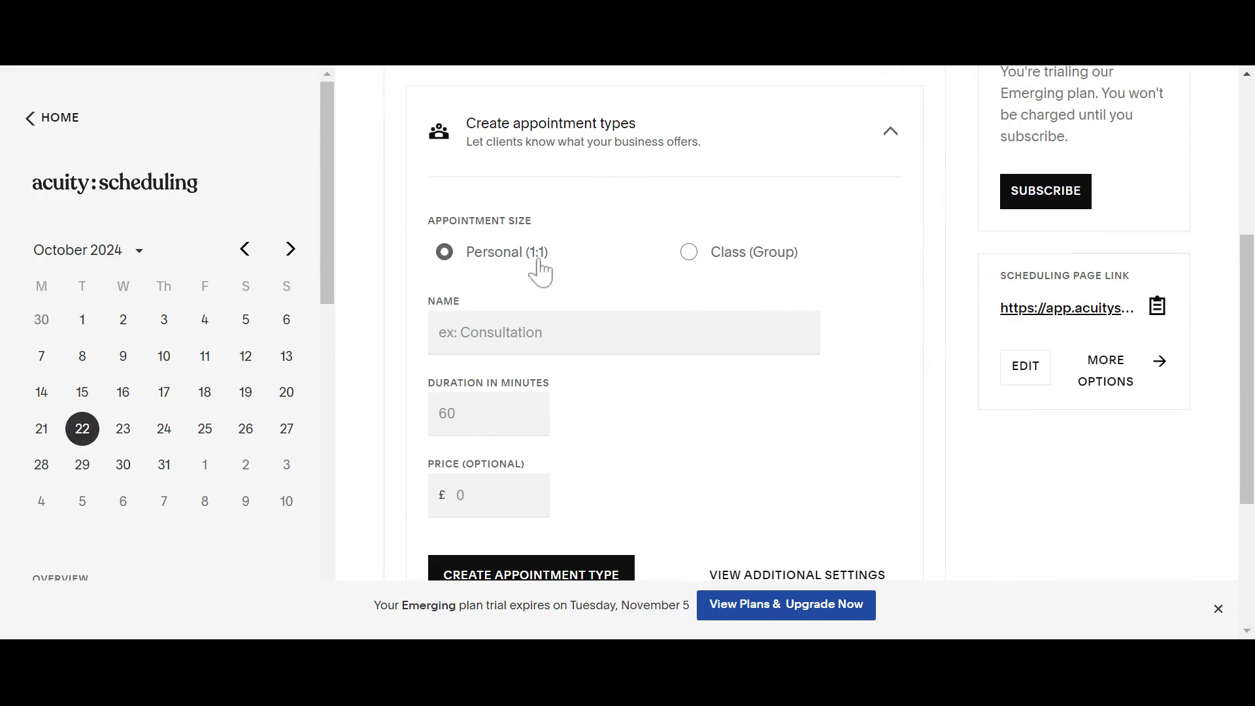
# - Create the Intro 1:1 appointment type with a price of £50
pyautogui.click(533, 333)
pyautogui.write('Intro 1:1')
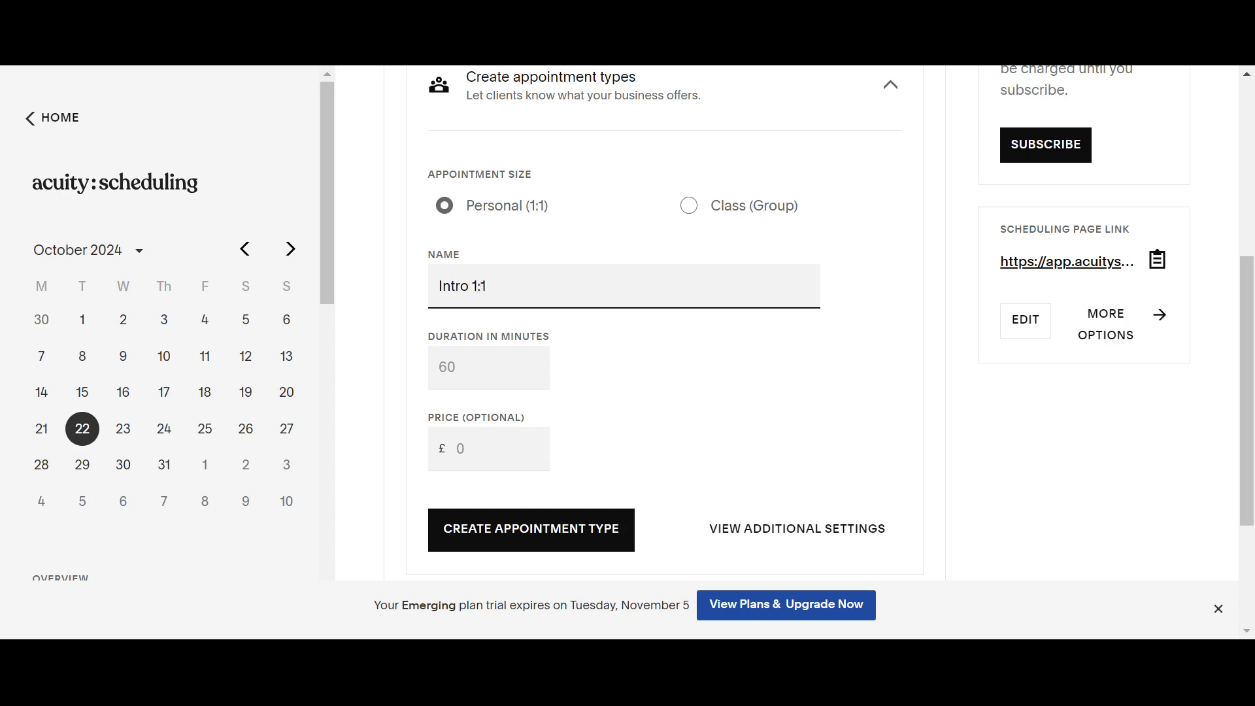
pyautogui.click(498, 375)
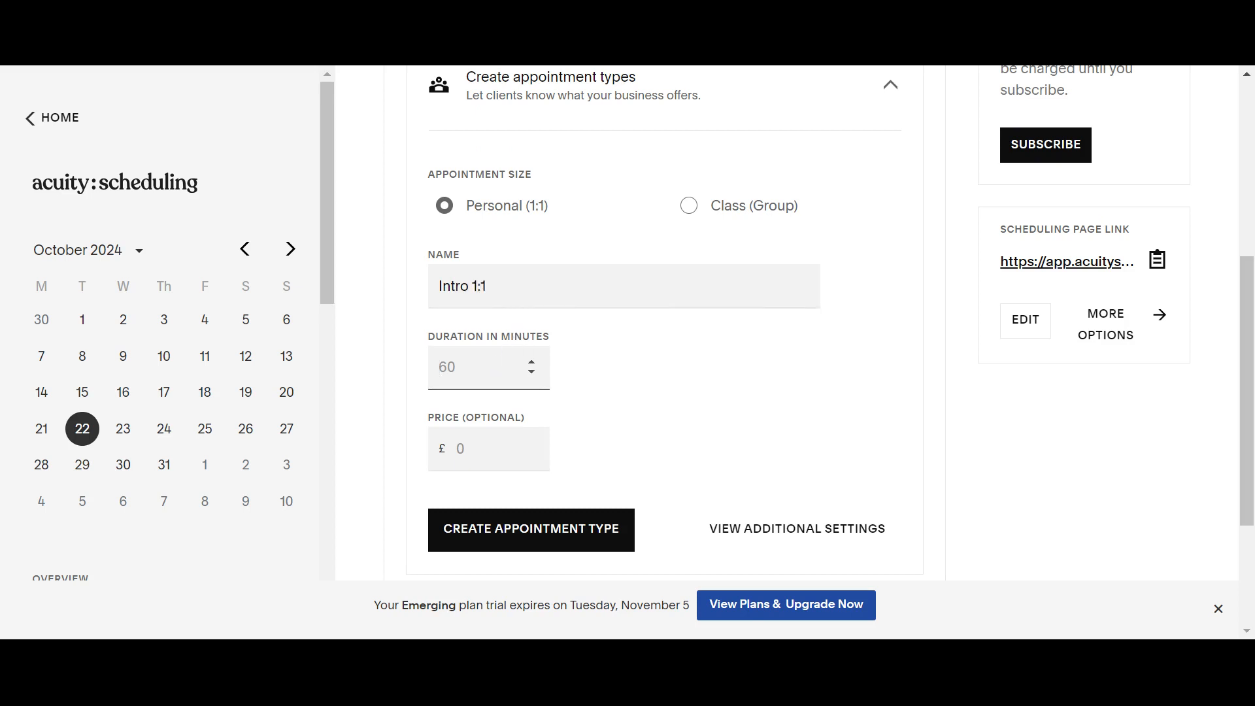
pyautogui.click(487, 451)
pyautogui.click(653, 440)
pyautogui.scroll(-2, 653, 440)
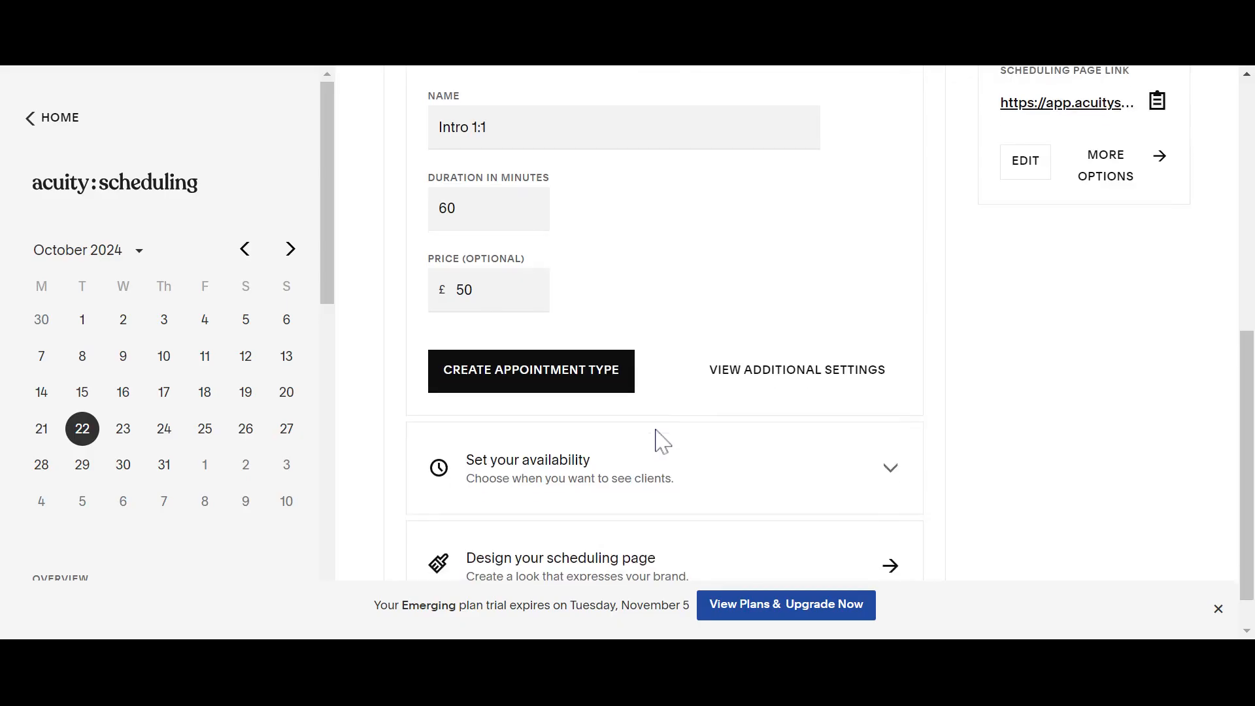
pyautogui.click(572, 392)
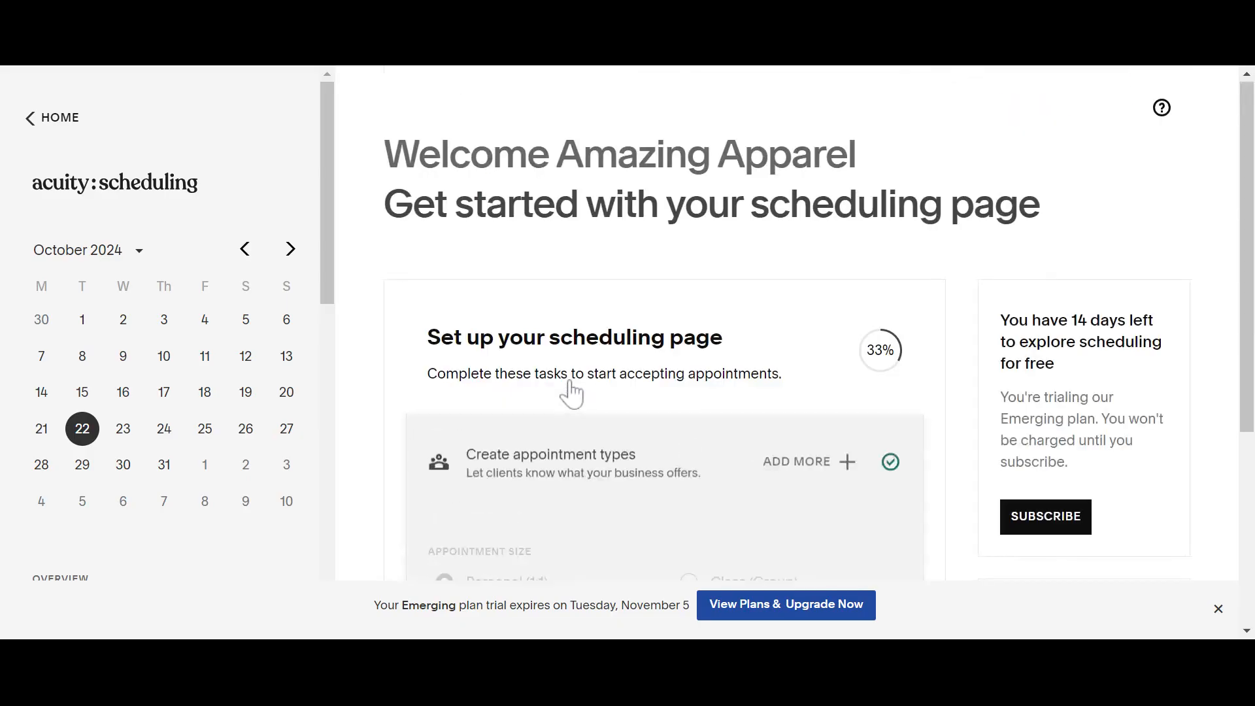
# - Expand the 'Set your availability' task showing weekday 9:00AM–5:00PM London hours
pyautogui.scroll(-1, 569, 392)
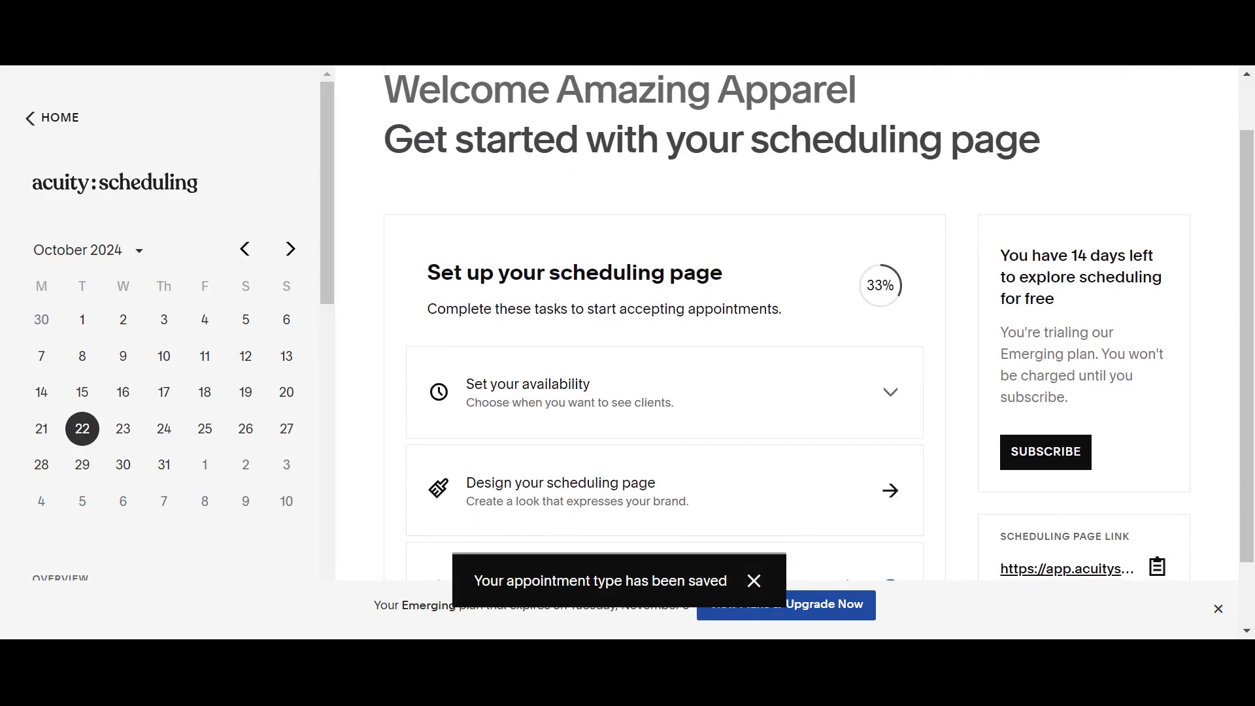
pyautogui.scroll(-1, 569, 392)
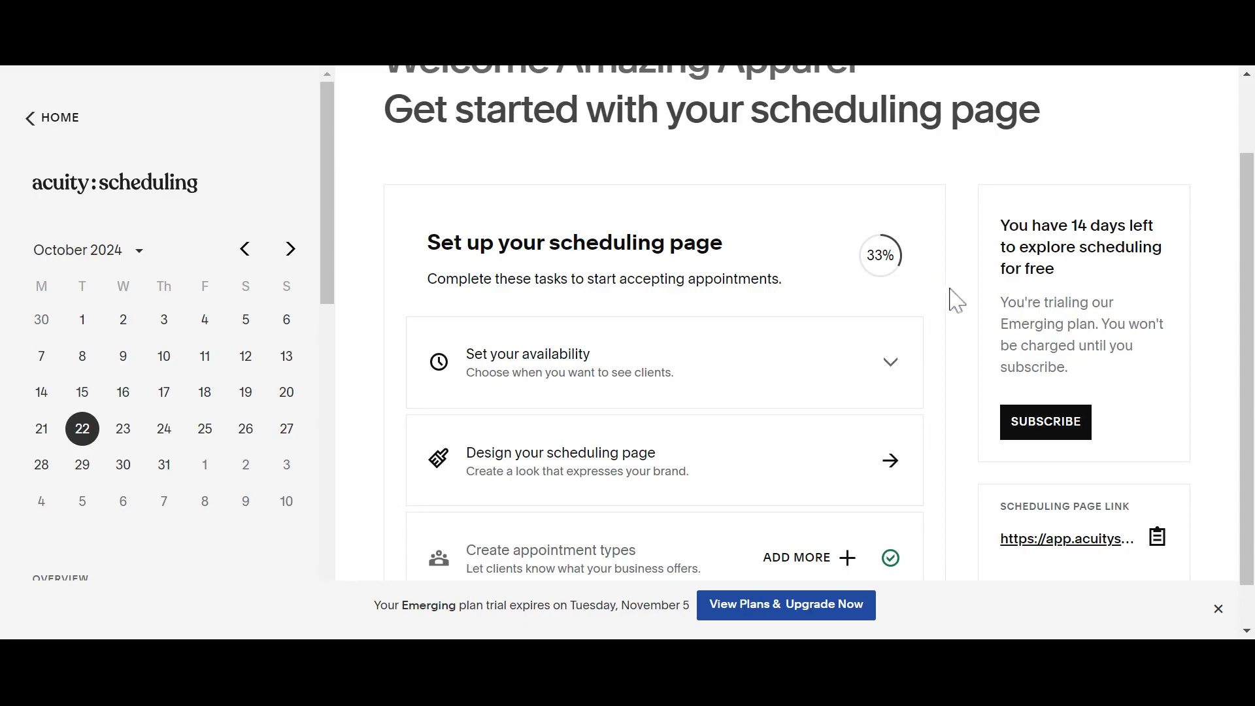
pyautogui.scroll(-1, 948, 315)
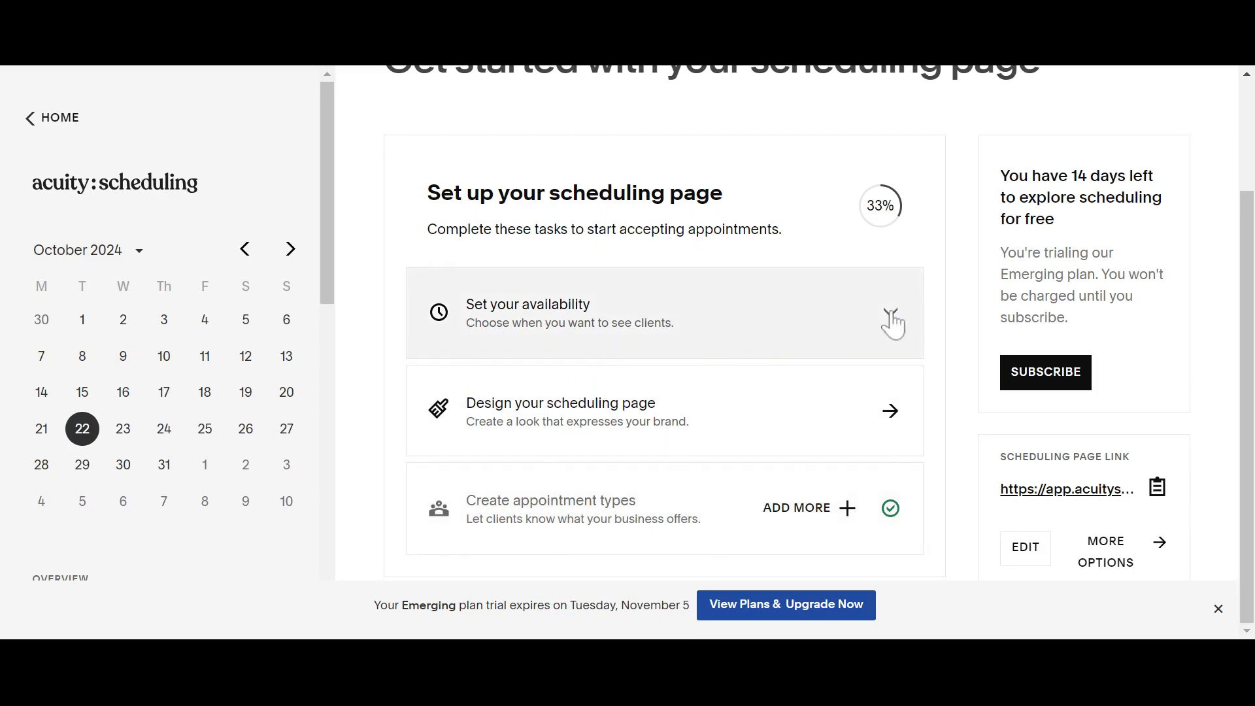
pyautogui.click(893, 323)
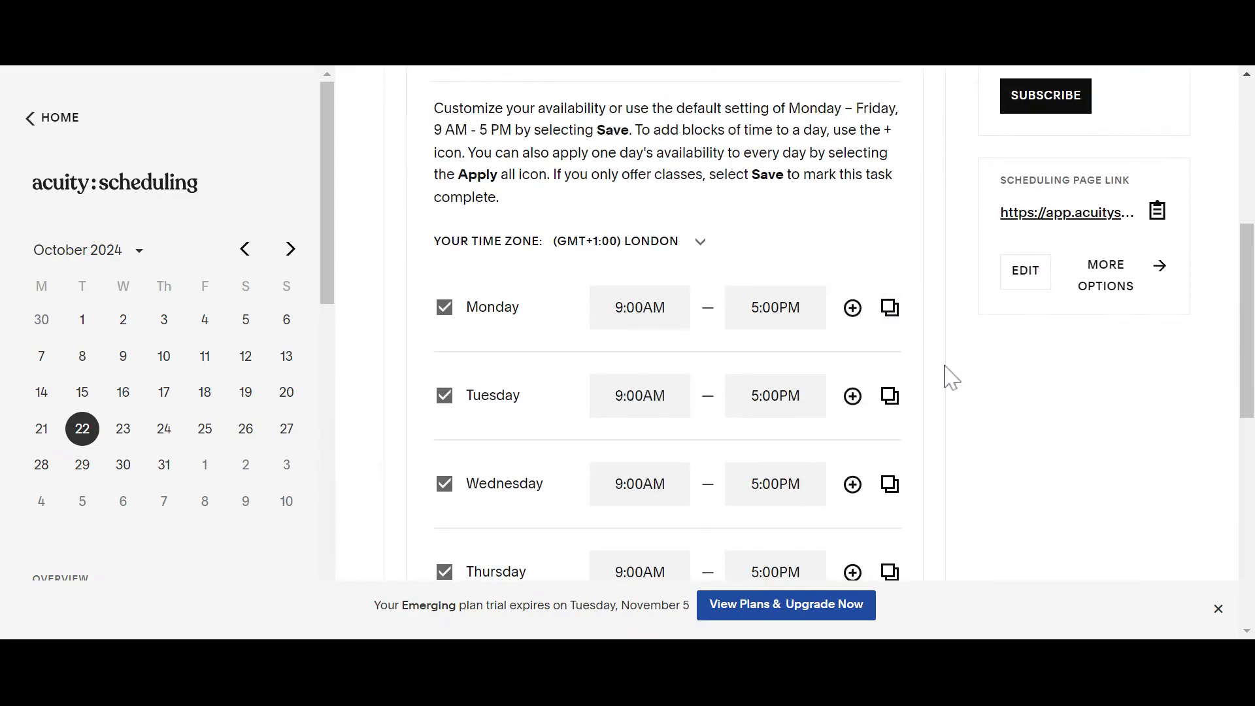
# - Make Saturday available from 9:00AM to 5:00PM and save the weekly hours
pyautogui.scroll(-1, 945, 367)
pyautogui.scroll(1, 944, 366)
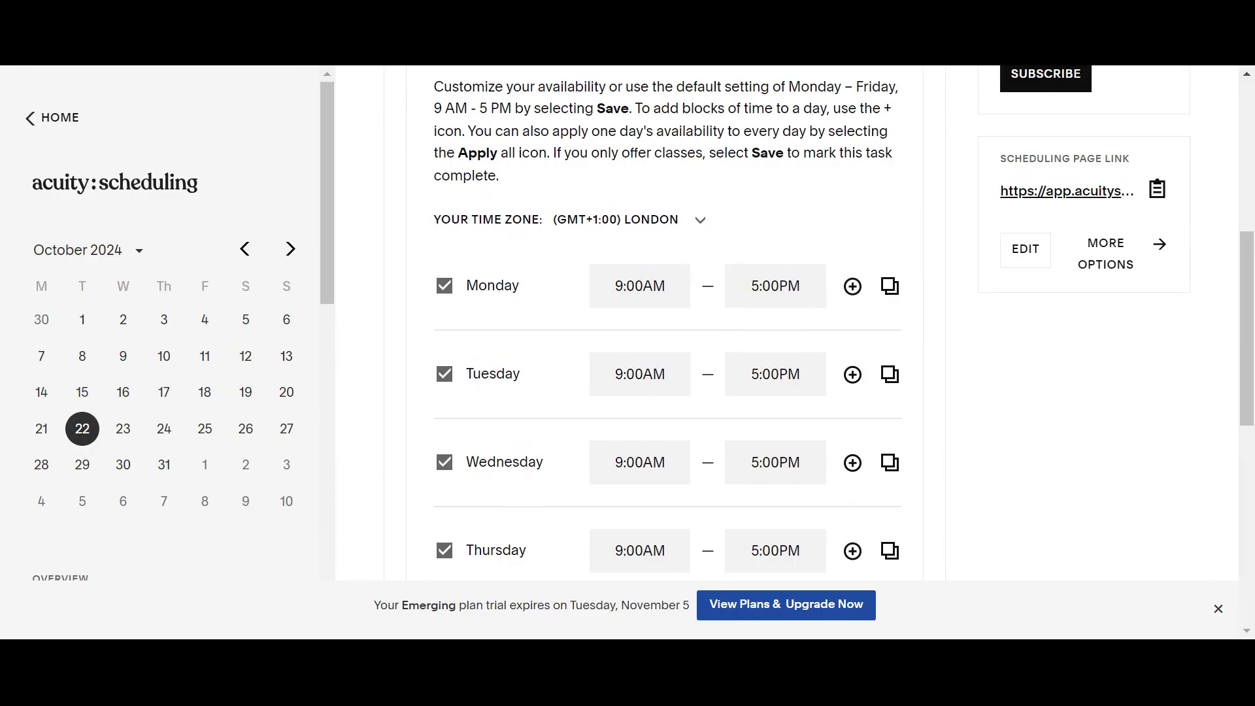
pyautogui.scroll(-3, 703, 356)
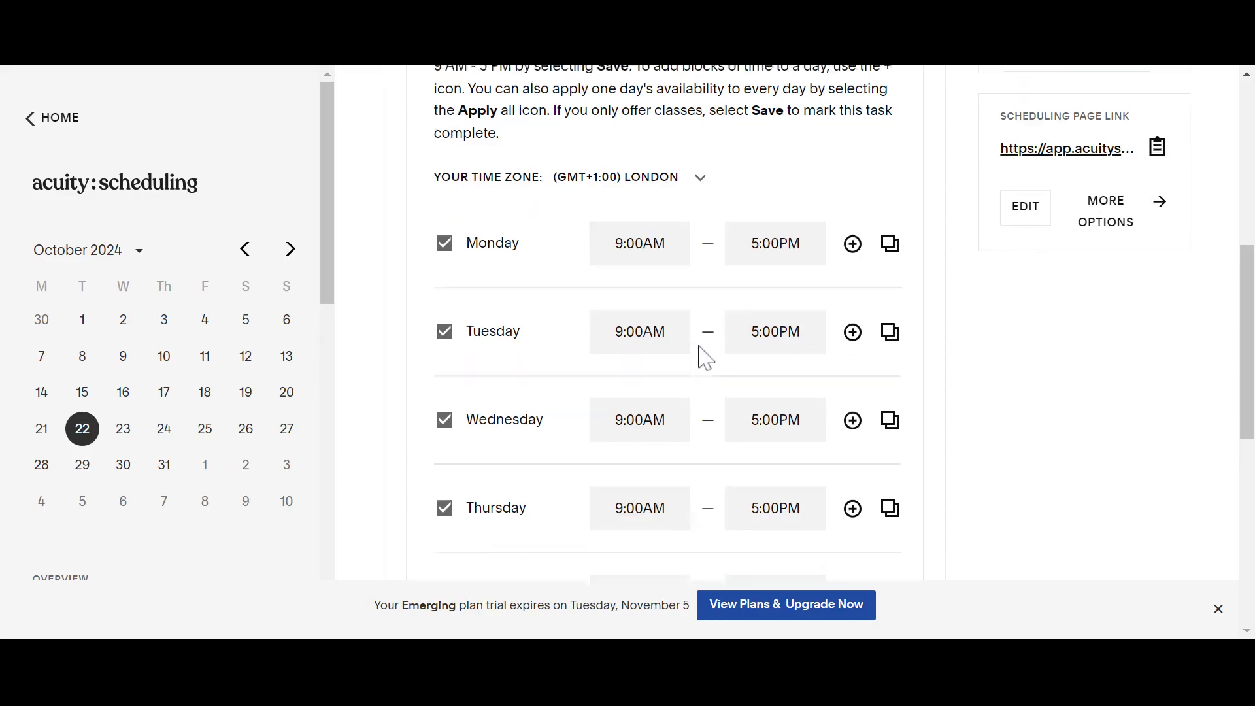
pyautogui.scroll(-3, 700, 356)
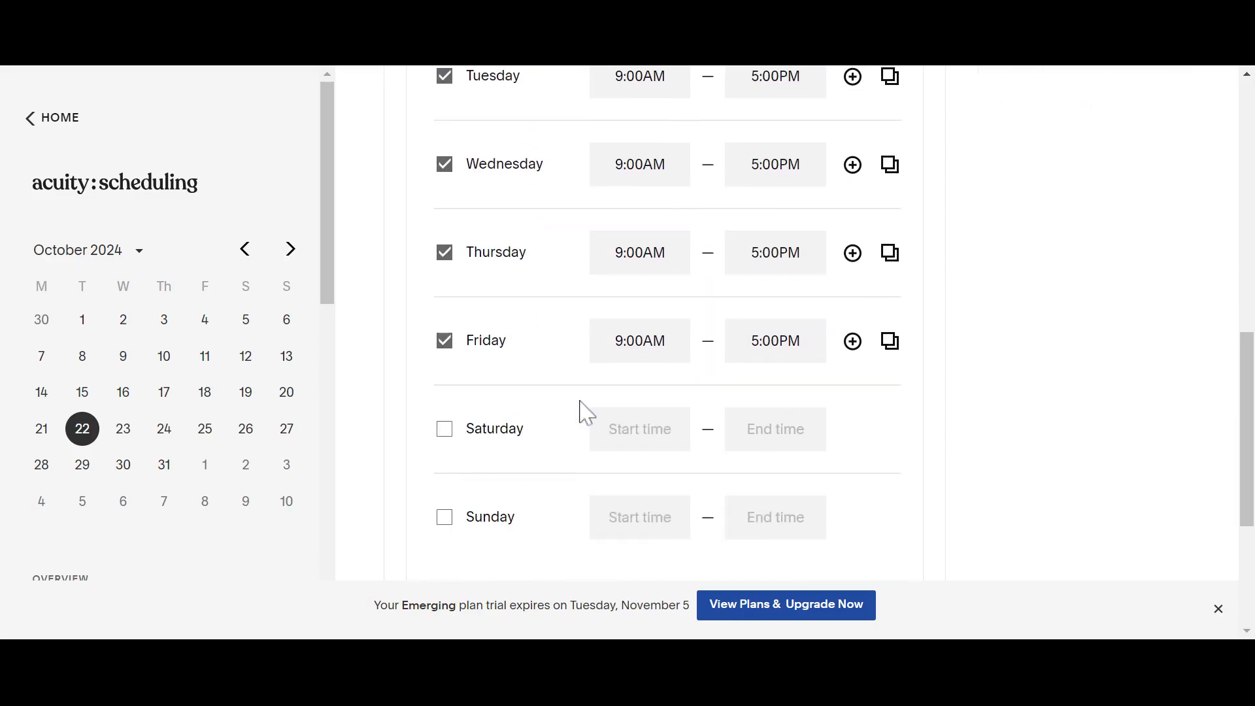
pyautogui.scroll(-2, 580, 412)
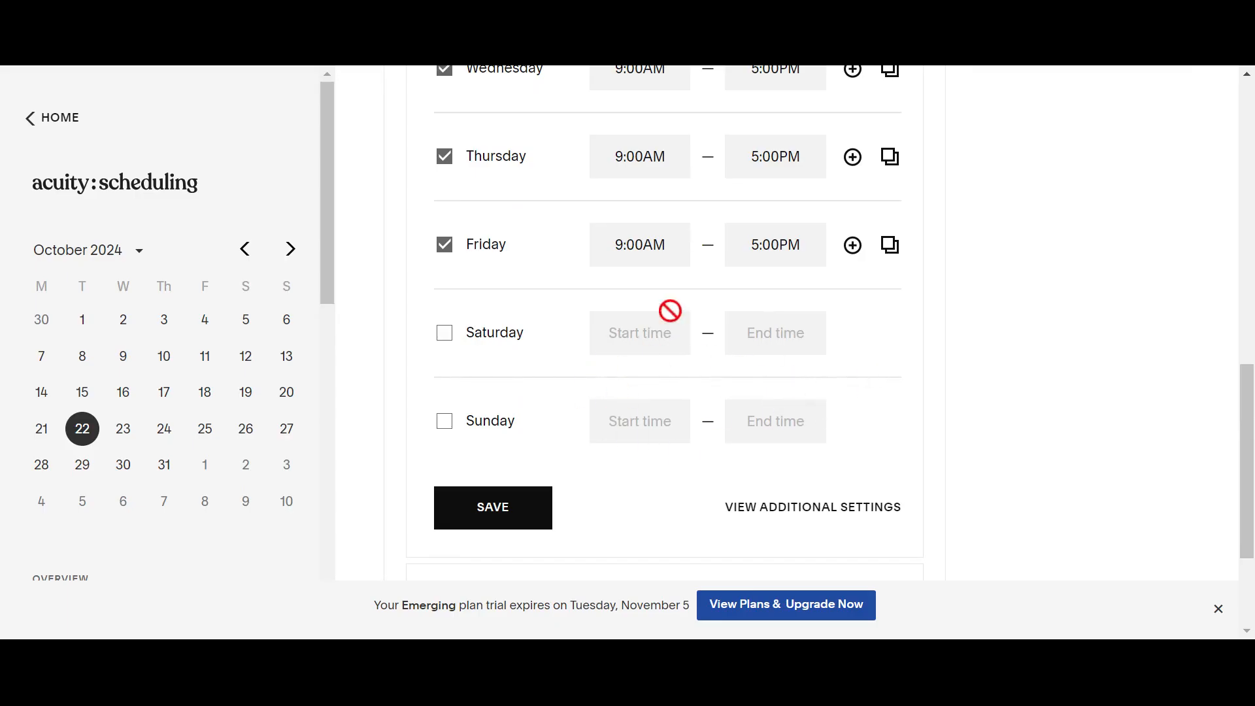
pyautogui.scroll(1, 660, 320)
pyautogui.click(446, 380)
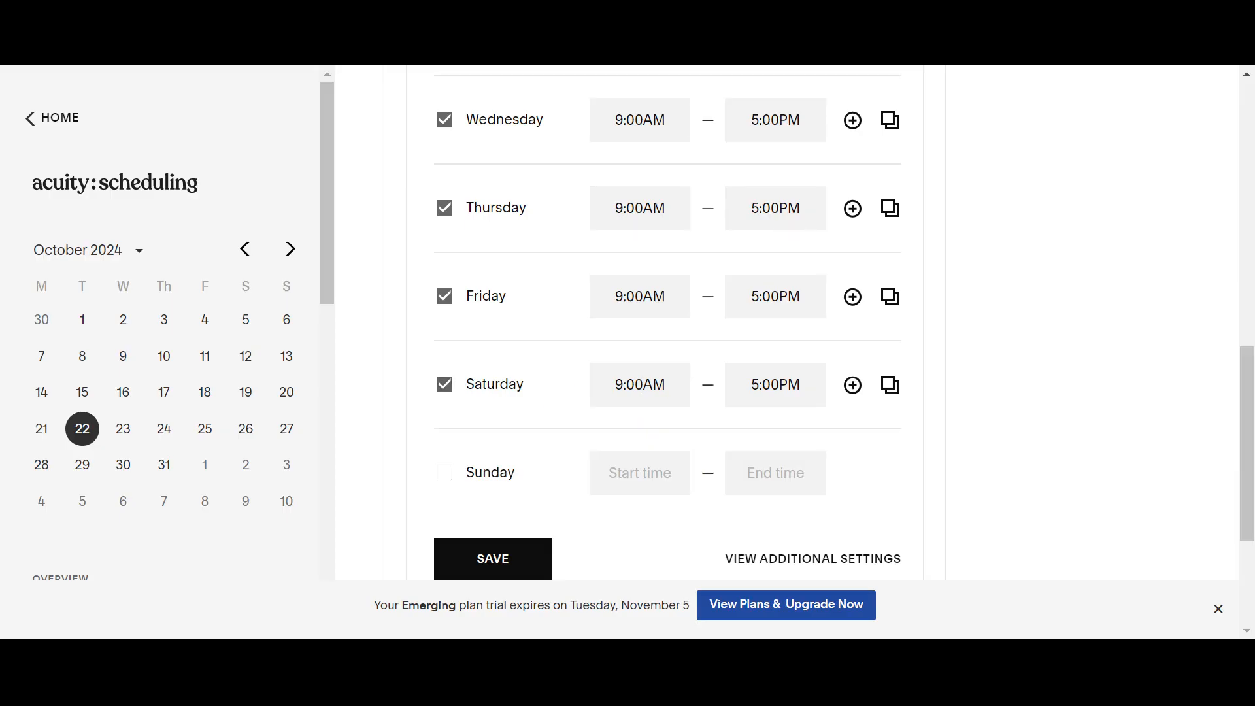
pyautogui.click(634, 403)
pyautogui.scroll(4, 563, 379)
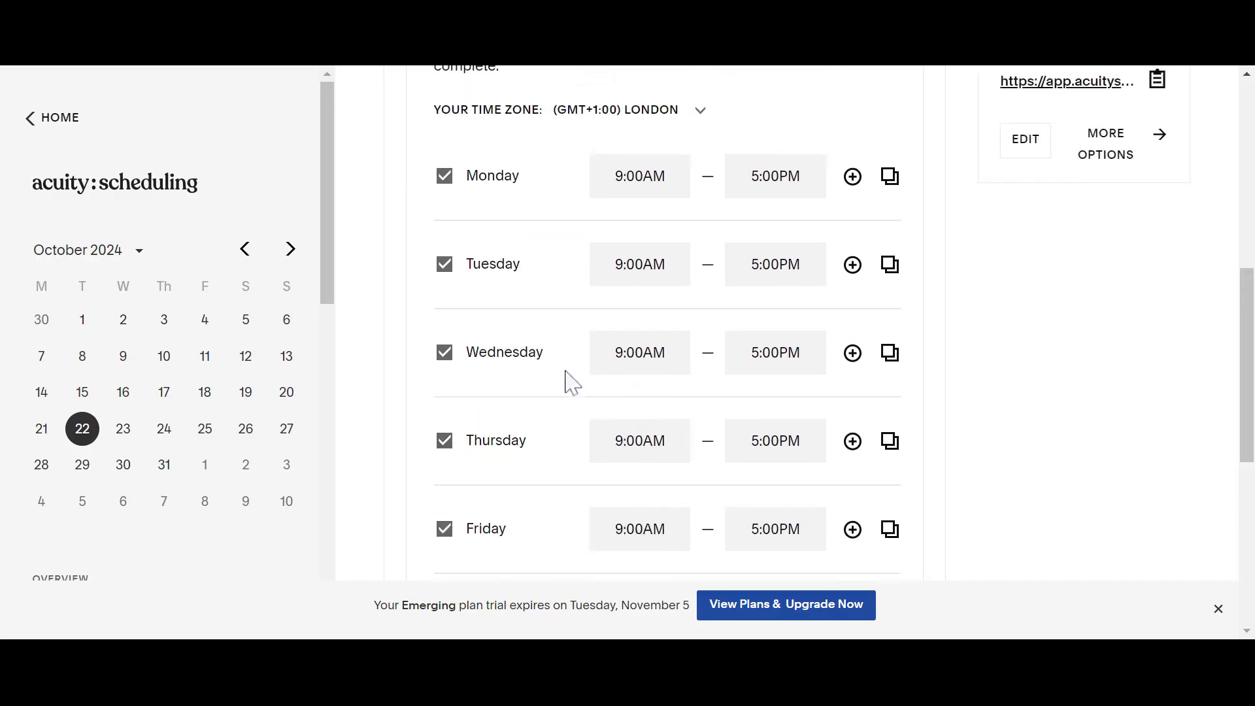
pyautogui.click(432, 181)
pyautogui.scroll(-5, 688, 407)
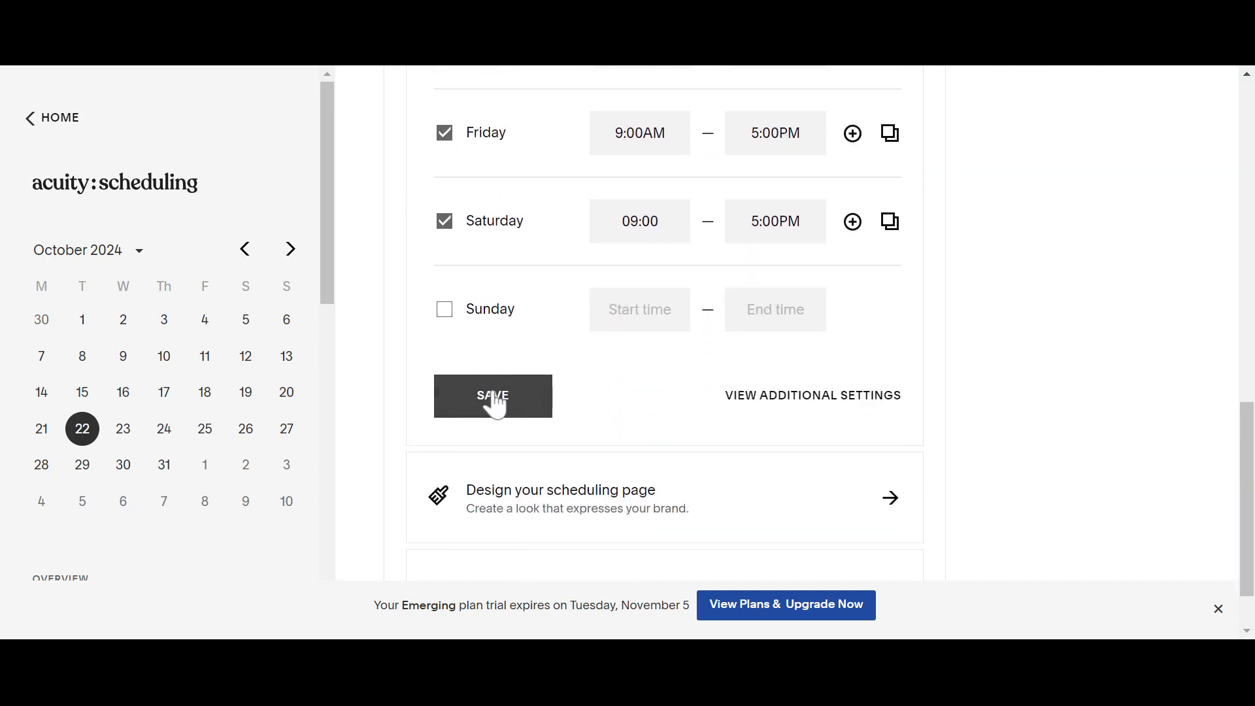
pyautogui.click(496, 405)
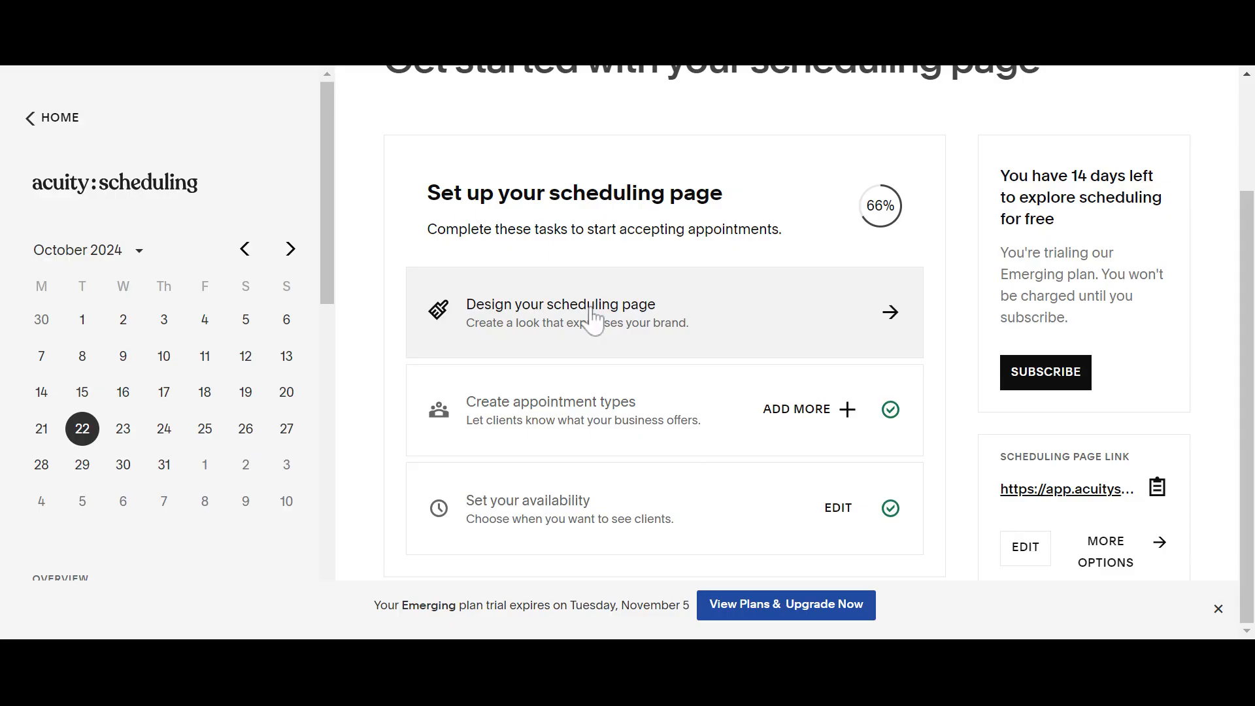
# - Set the scheduling page's Button/Accent Color to purple
pyautogui.click(629, 319)
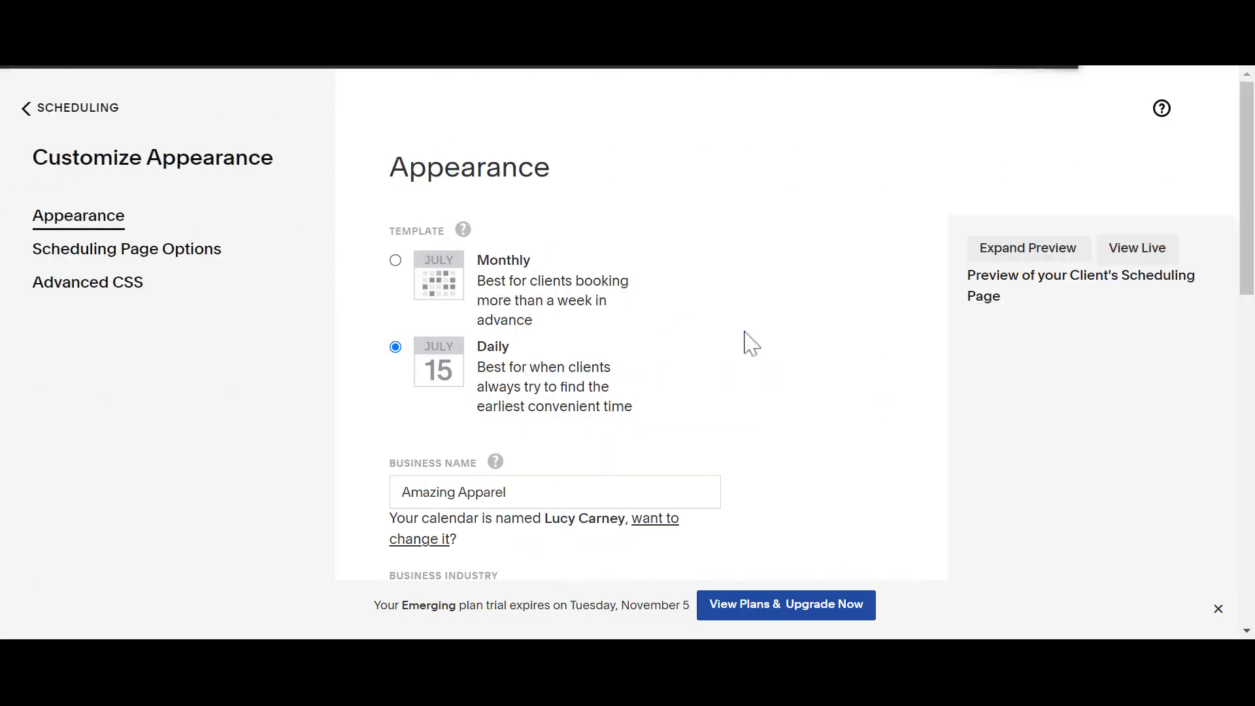
pyautogui.scroll(-2, 750, 341)
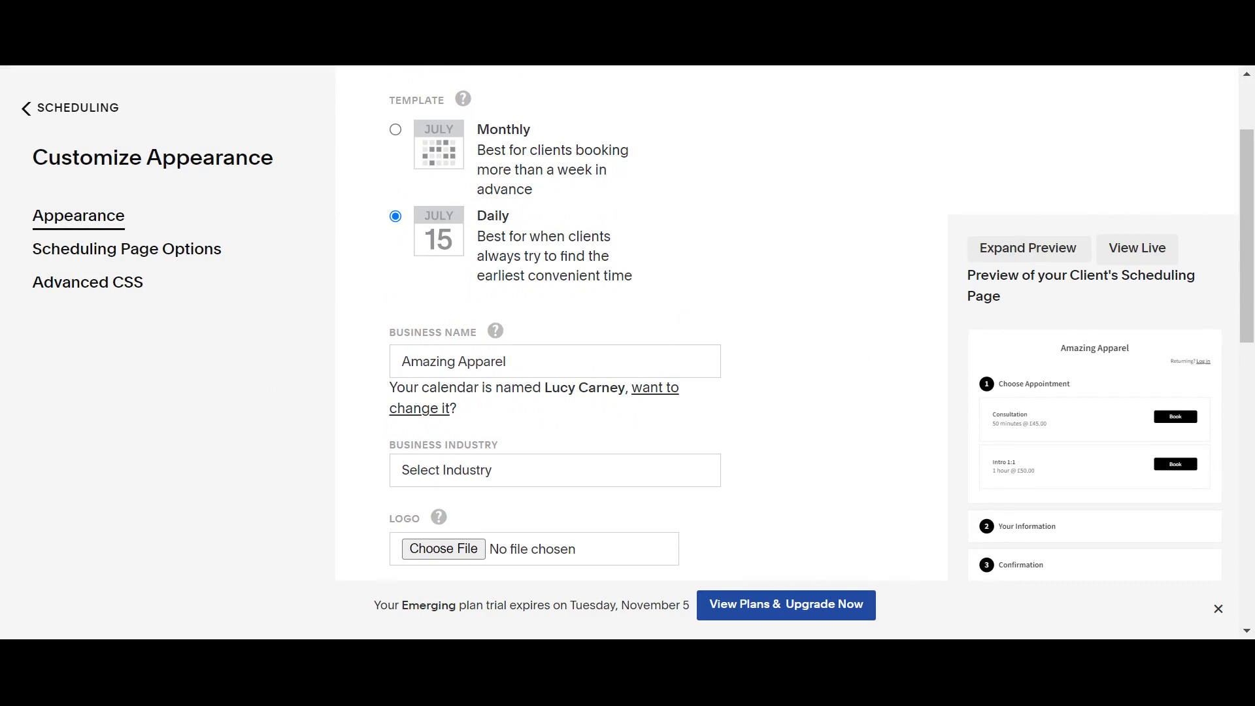
pyautogui.scroll(2, 720, 274)
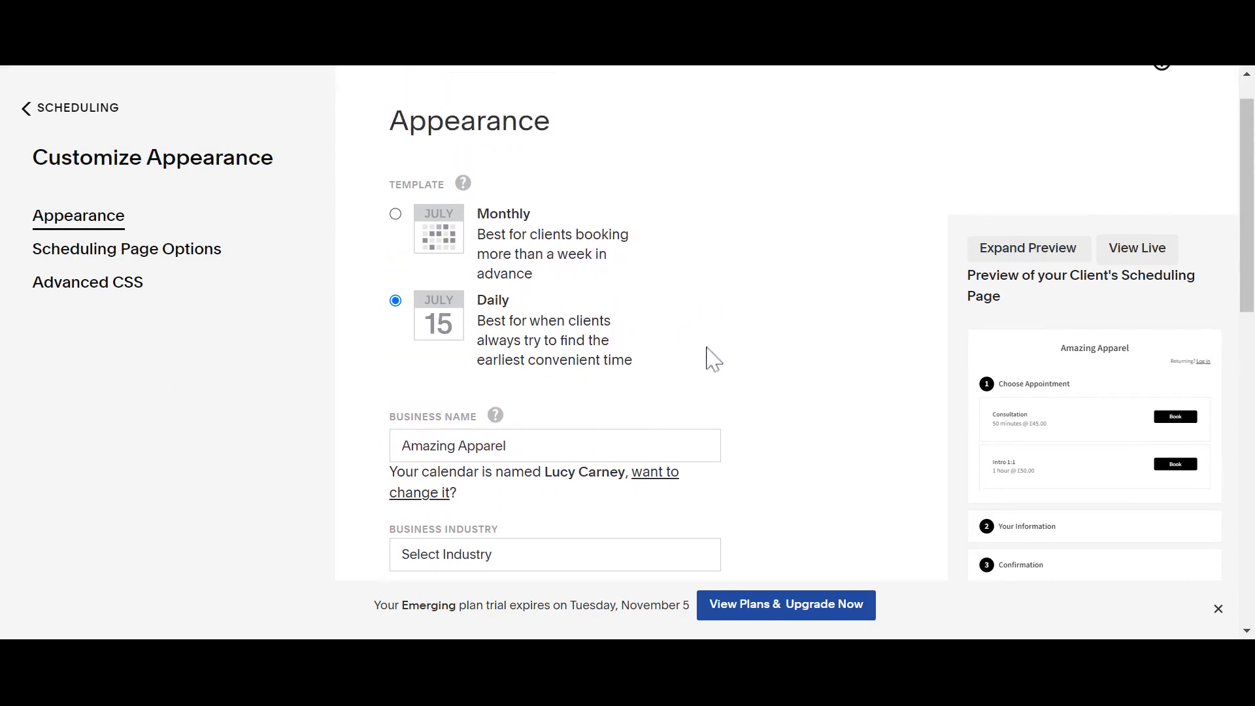
pyautogui.scroll(-4, 795, 324)
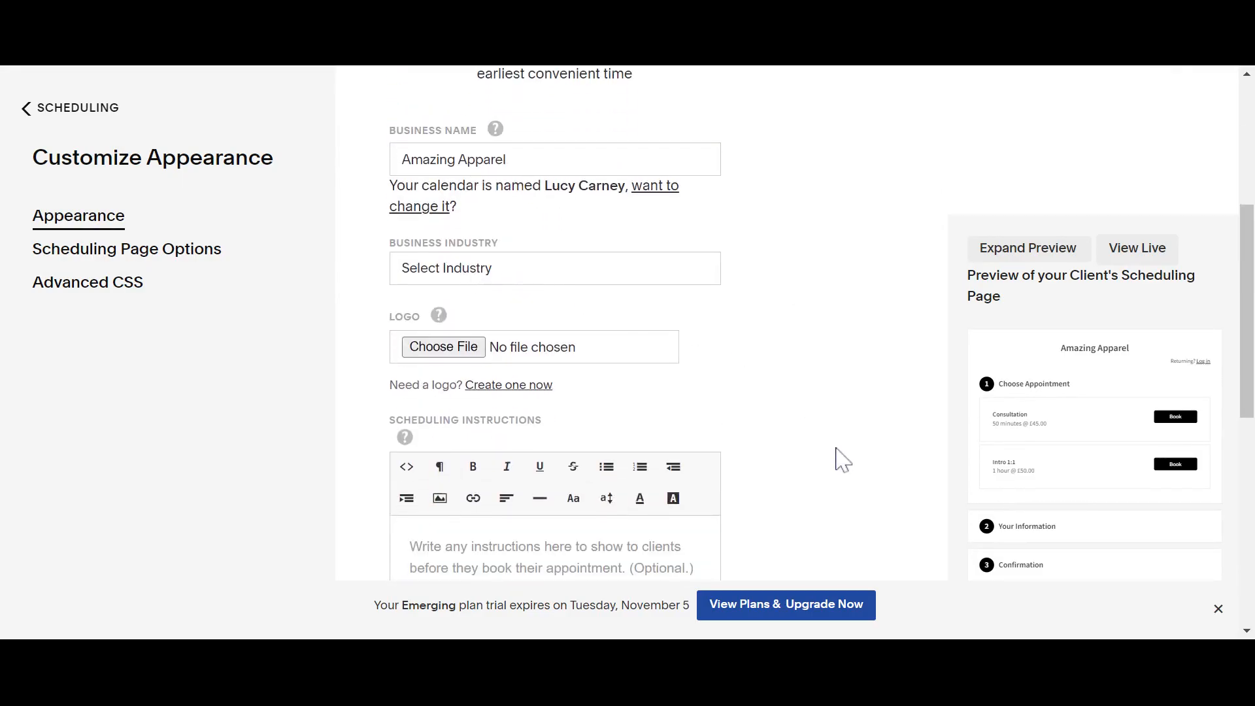
pyautogui.scroll(-4, 837, 458)
pyautogui.scroll(-5, 843, 460)
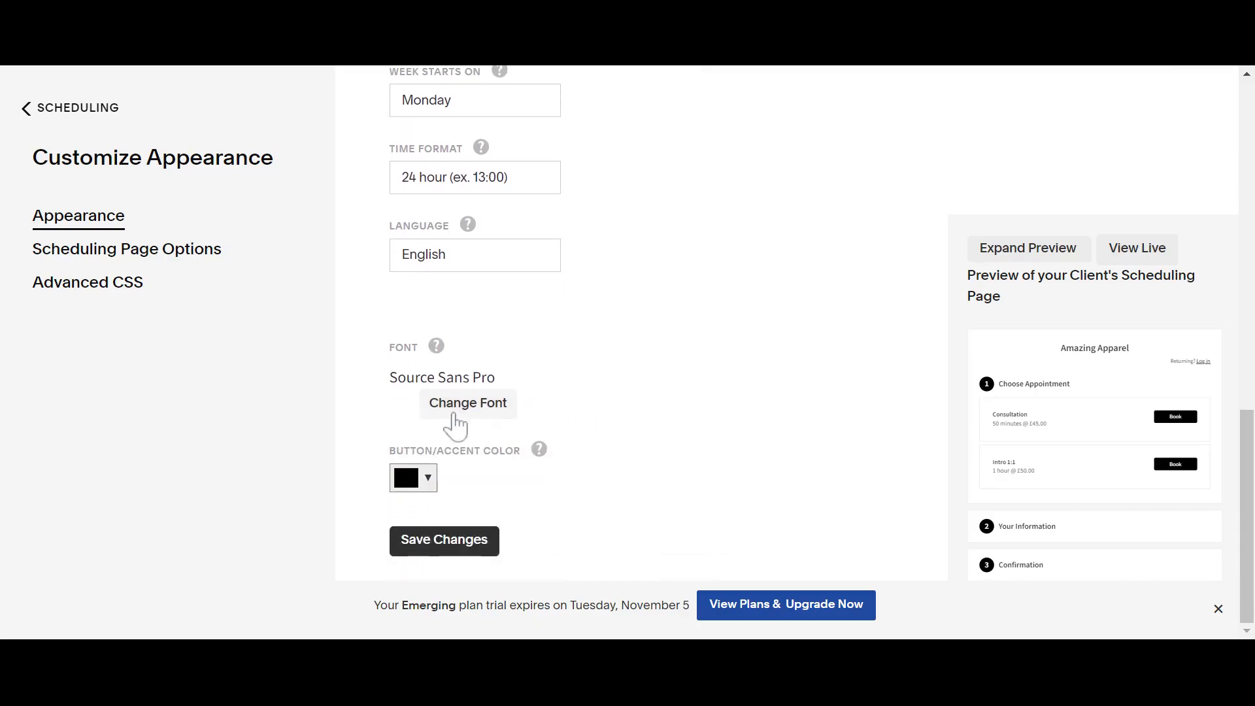
pyautogui.click(436, 485)
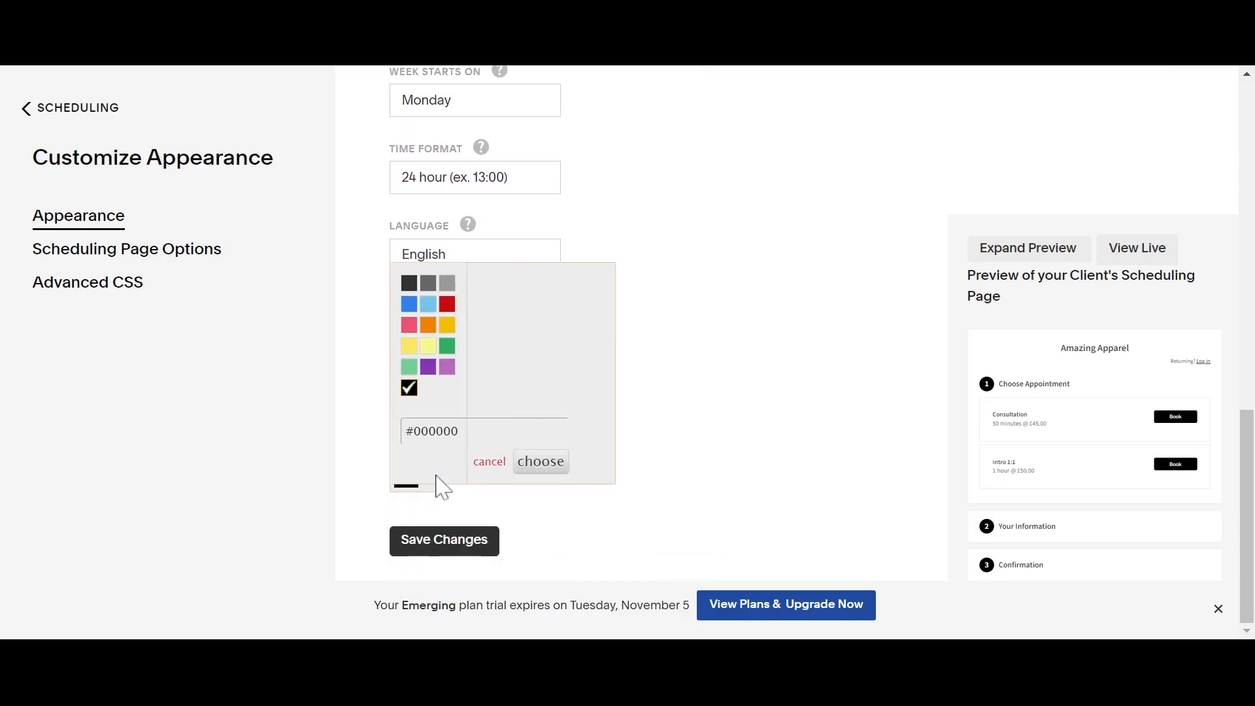
pyautogui.click(433, 366)
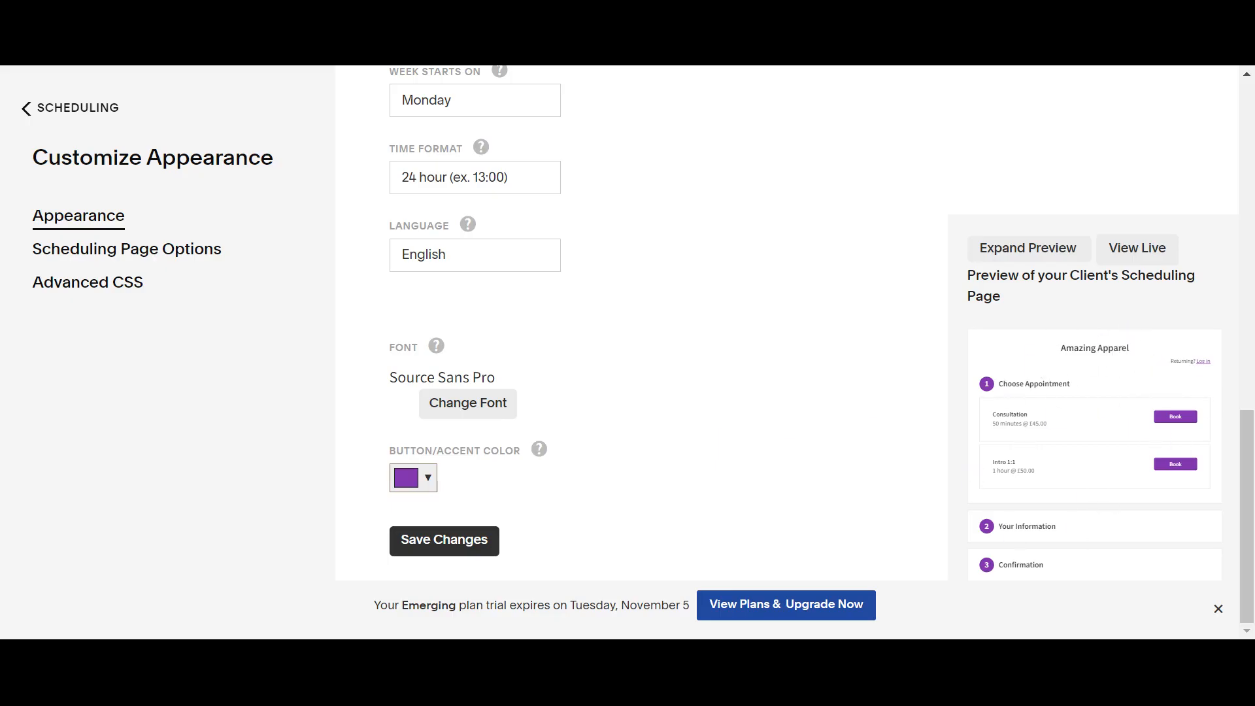
# - Inspect the purple booking page in the enlarged client preview, then close it
pyautogui.click(1129, 257)
pyautogui.click(974, 248)
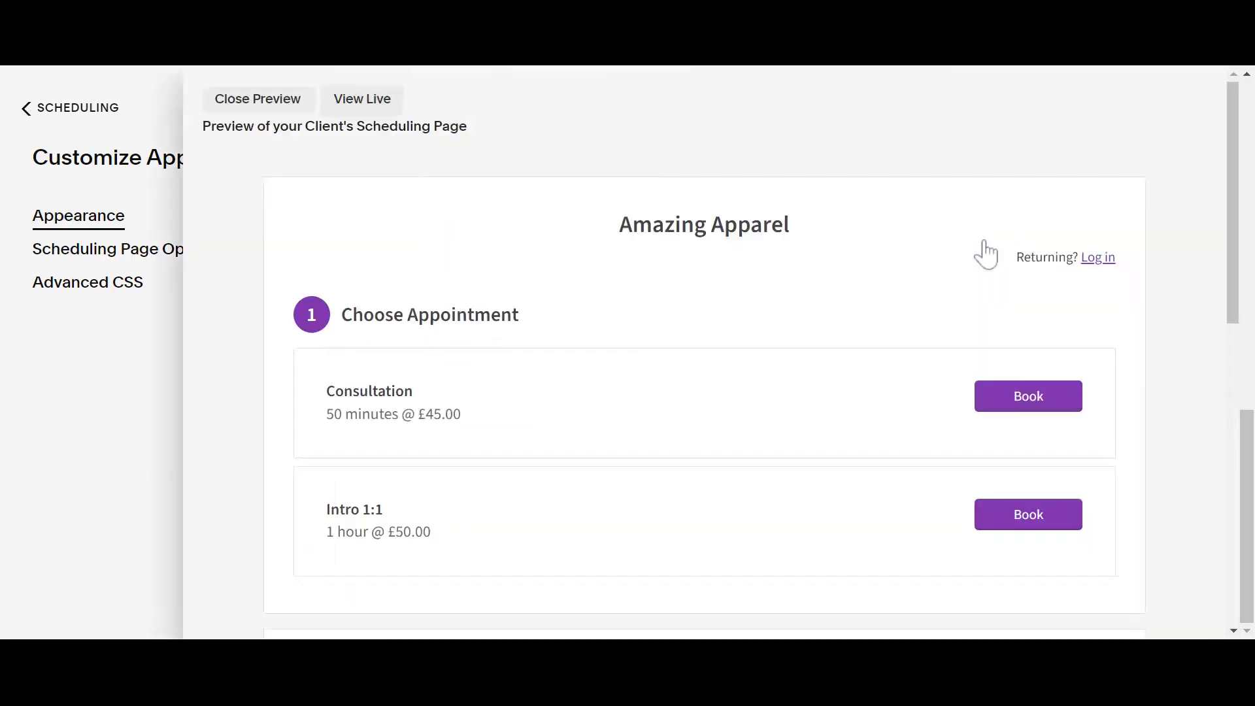
pyautogui.scroll(-5, 496, 327)
pyautogui.scroll(-2, 493, 326)
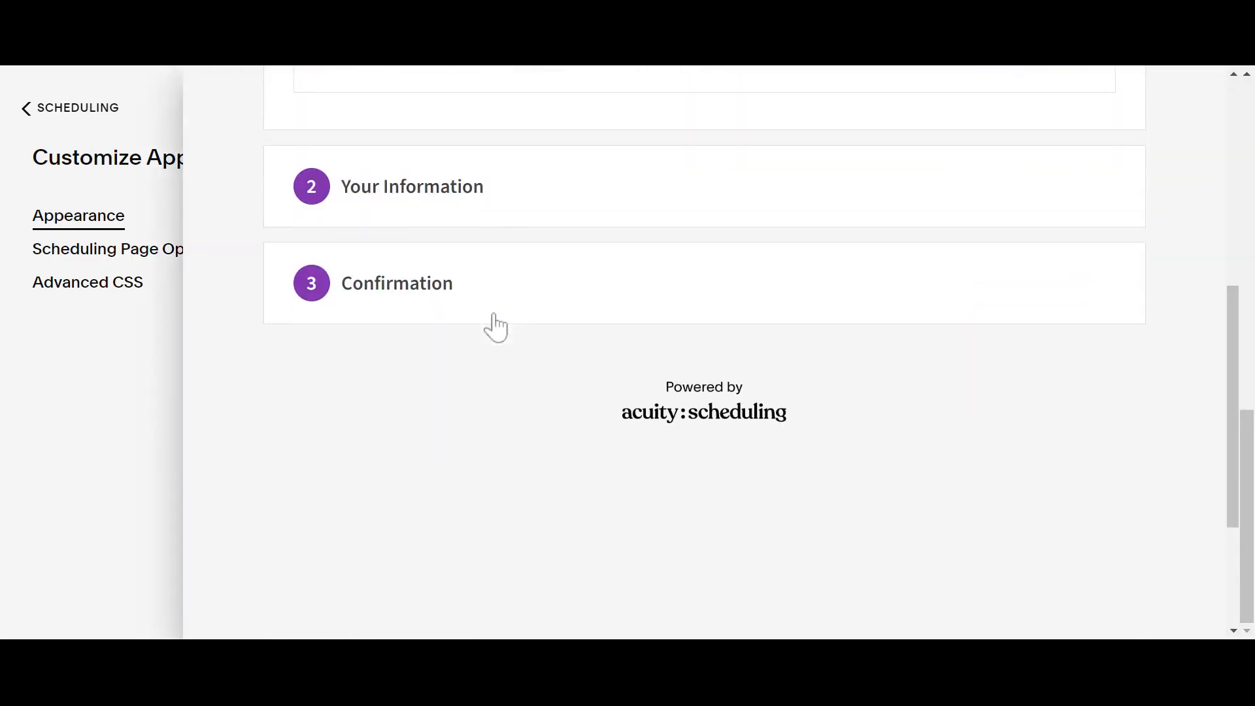
pyautogui.scroll(10, 490, 327)
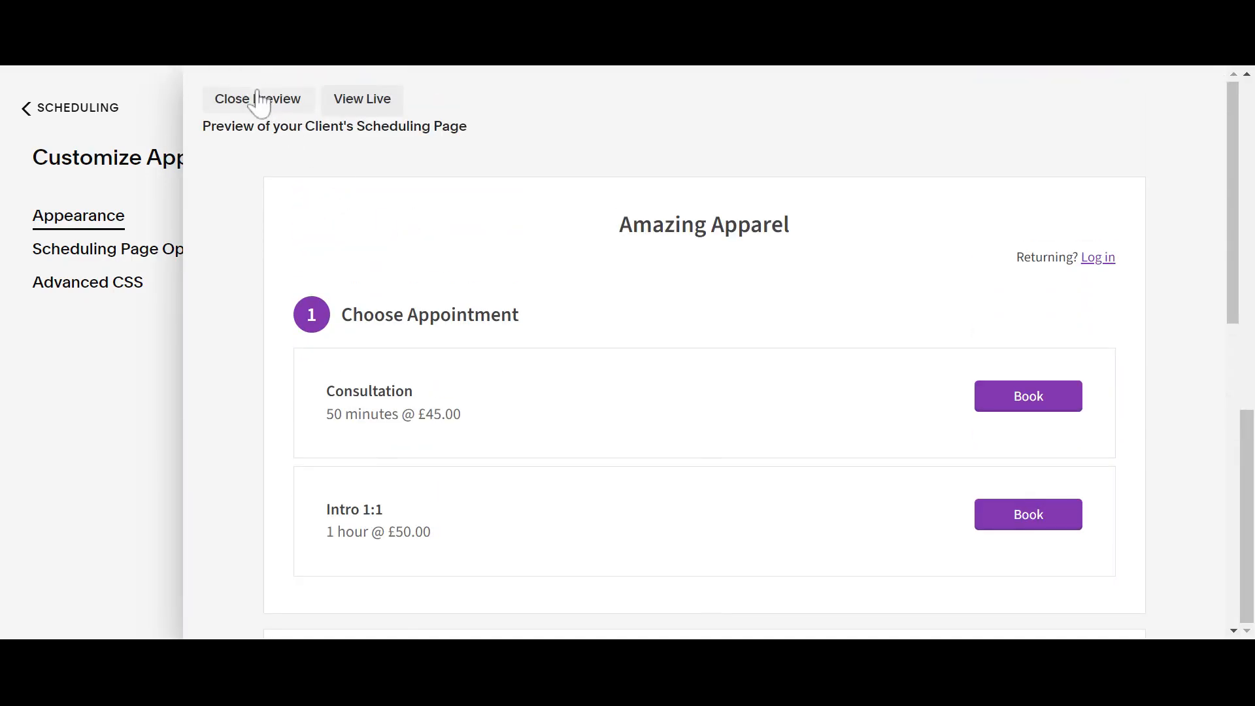
pyautogui.scroll(-2, 584, 480)
pyautogui.scroll(3, 584, 479)
pyautogui.click(254, 106)
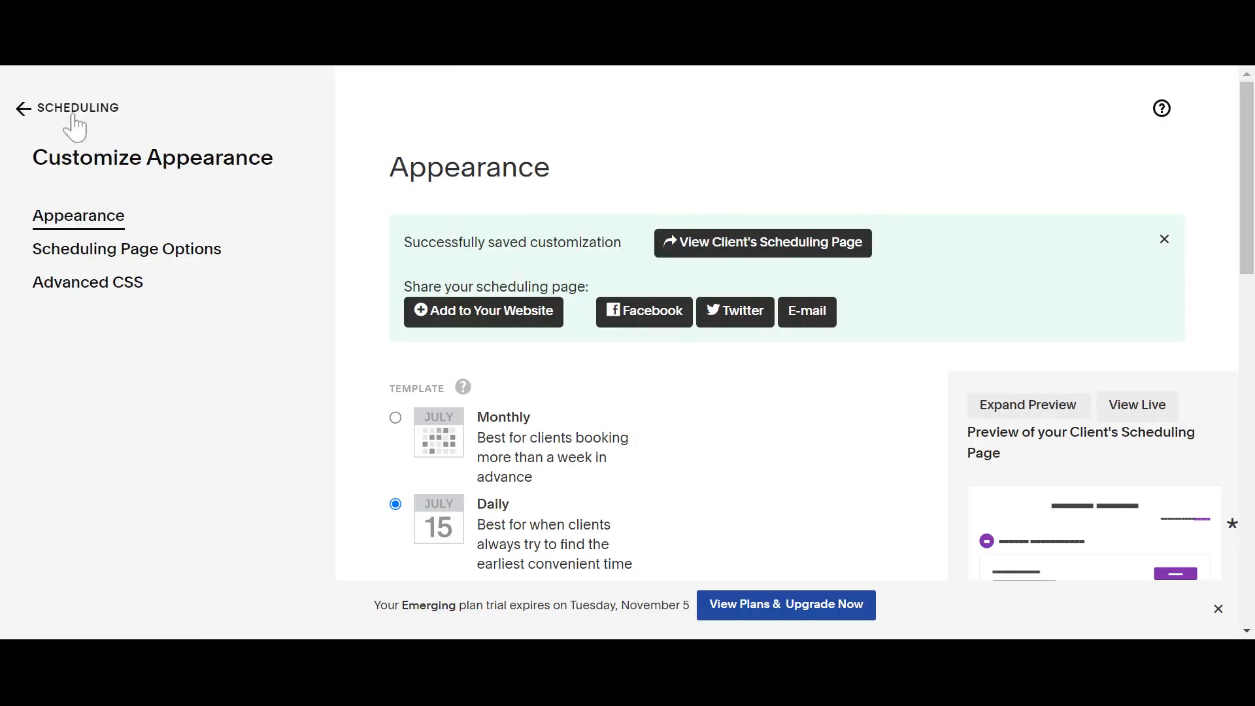
# - Go back to scheduling home, dismiss the 'You are all set!' modal, and browse this week's bookings
pyautogui.click(73, 115)
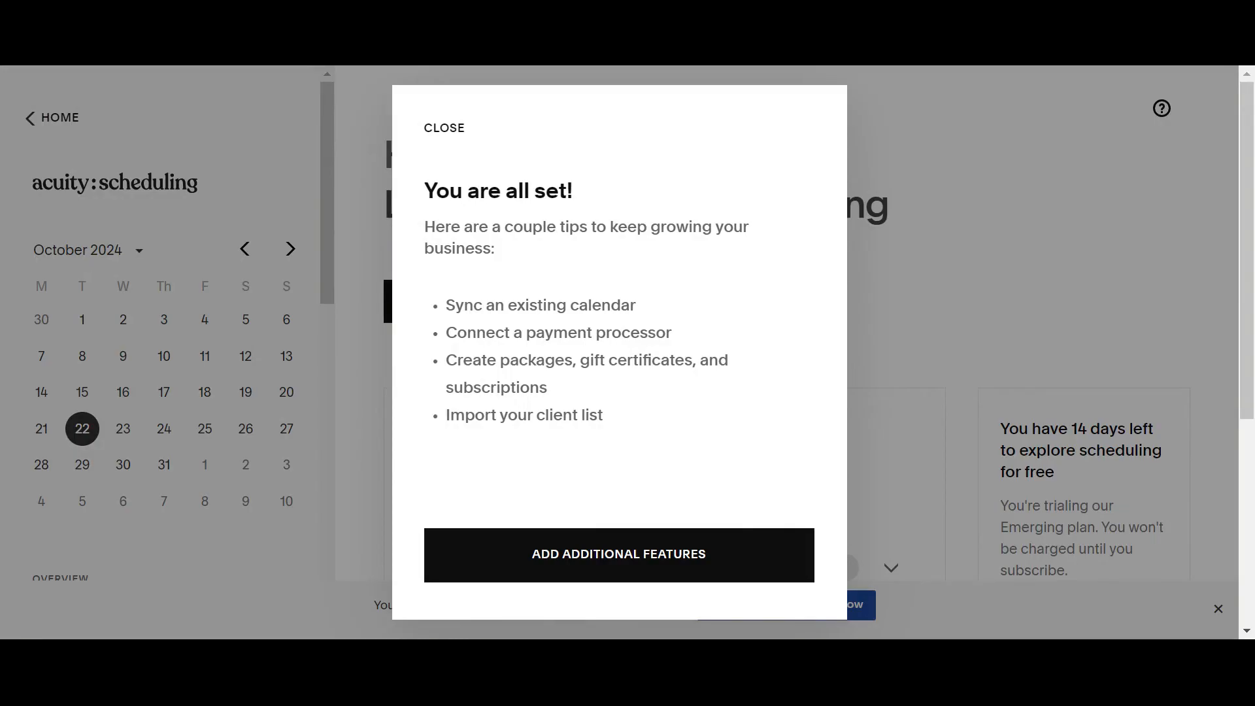
pyautogui.click(644, 564)
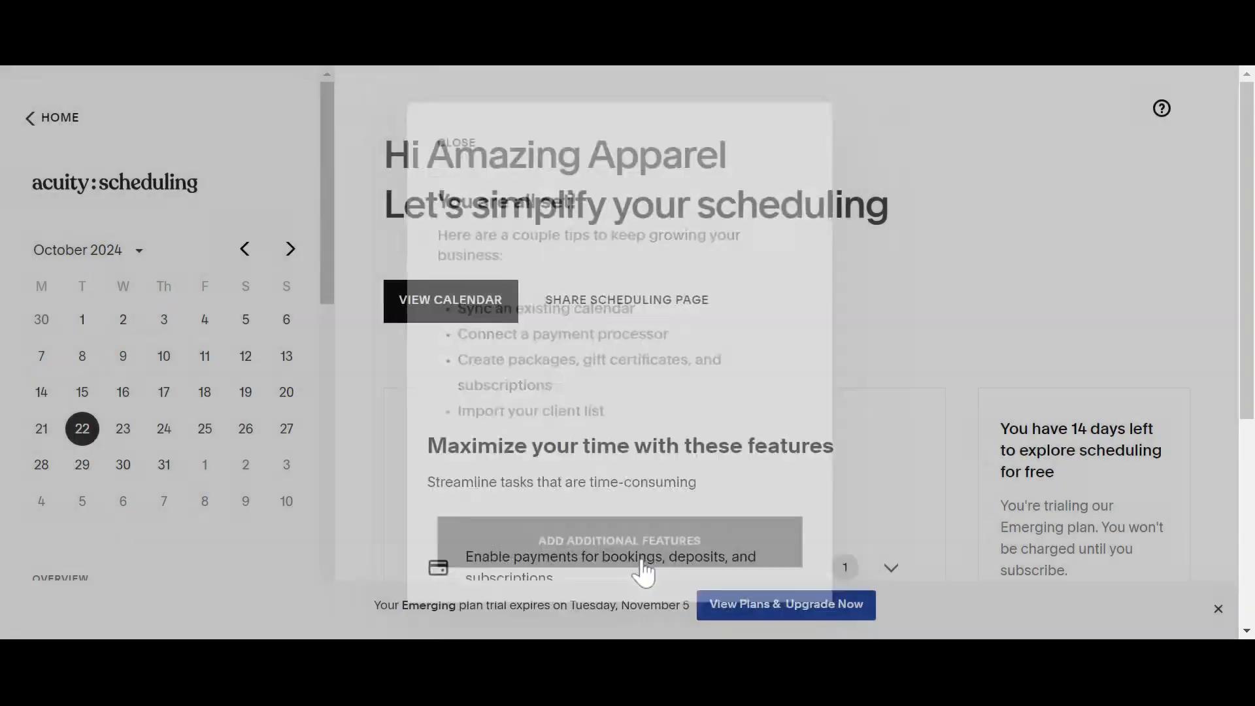
pyautogui.scroll(-3, 810, 327)
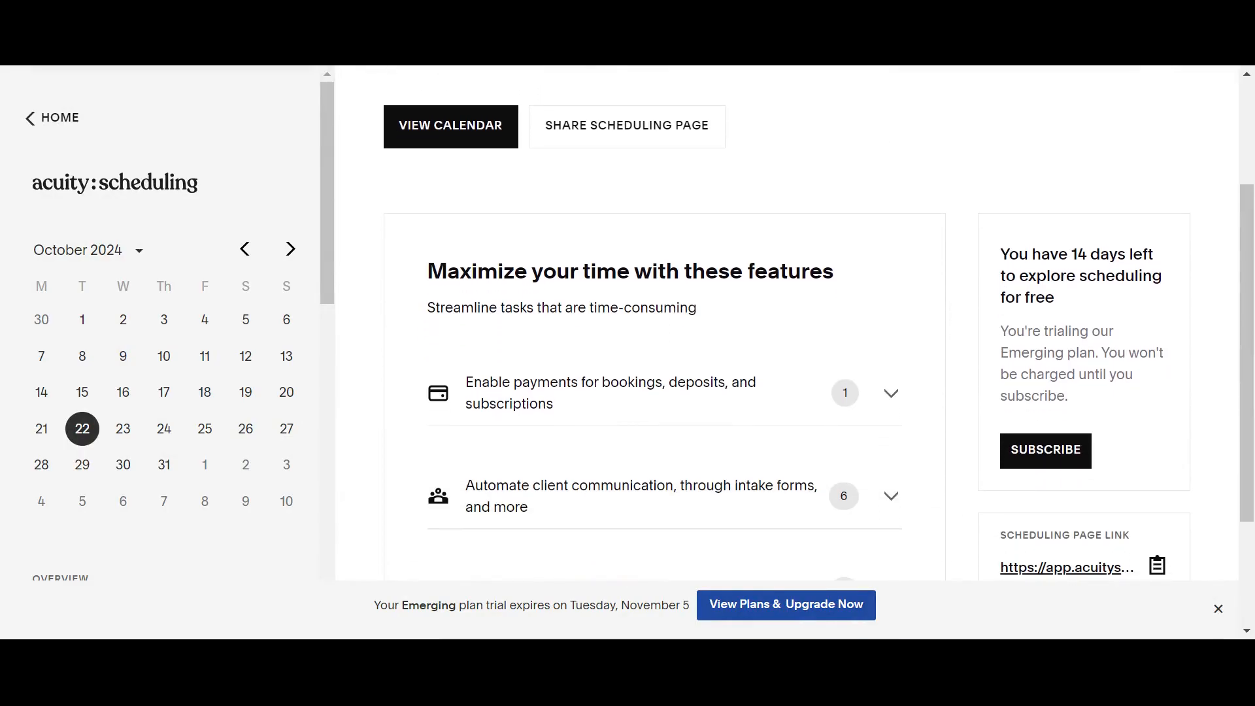
pyautogui.scroll(-3, 810, 327)
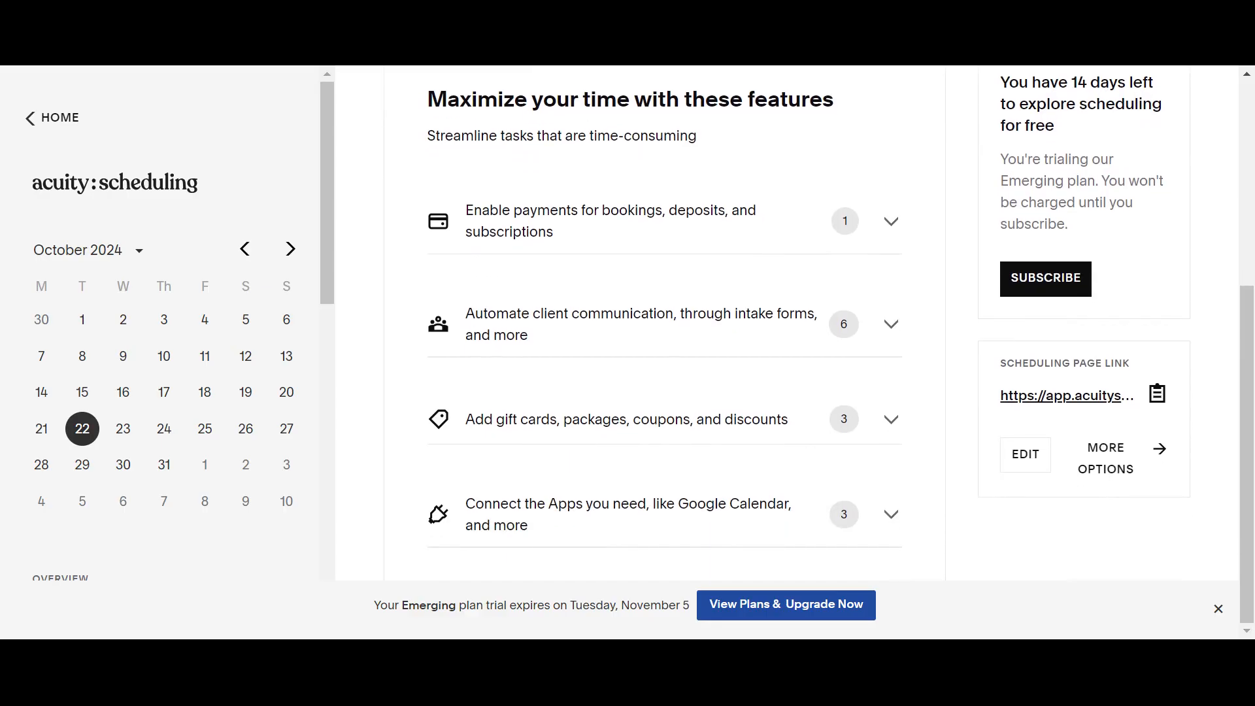
pyautogui.scroll(4, 961, 432)
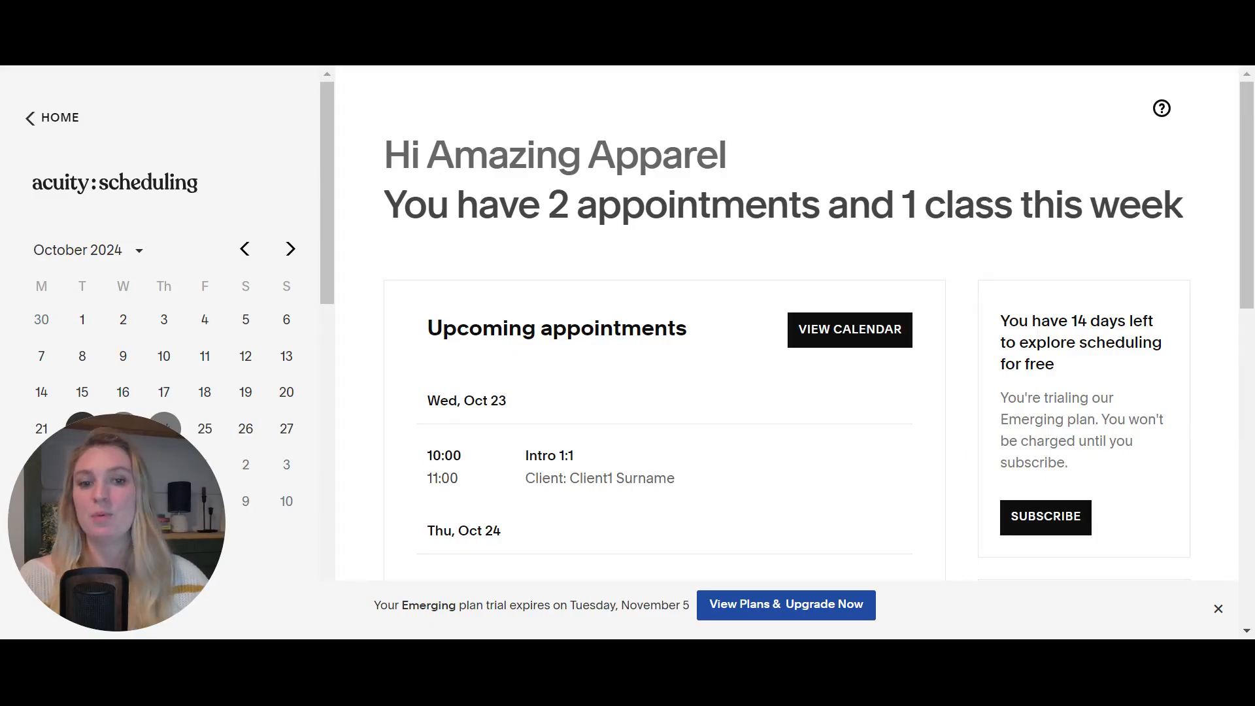
# - Browse upcoming appointments and open the calendar at the week of October 28, 2024
pyautogui.scroll(-1, 787, 327)
pyautogui.scroll(1, 787, 327)
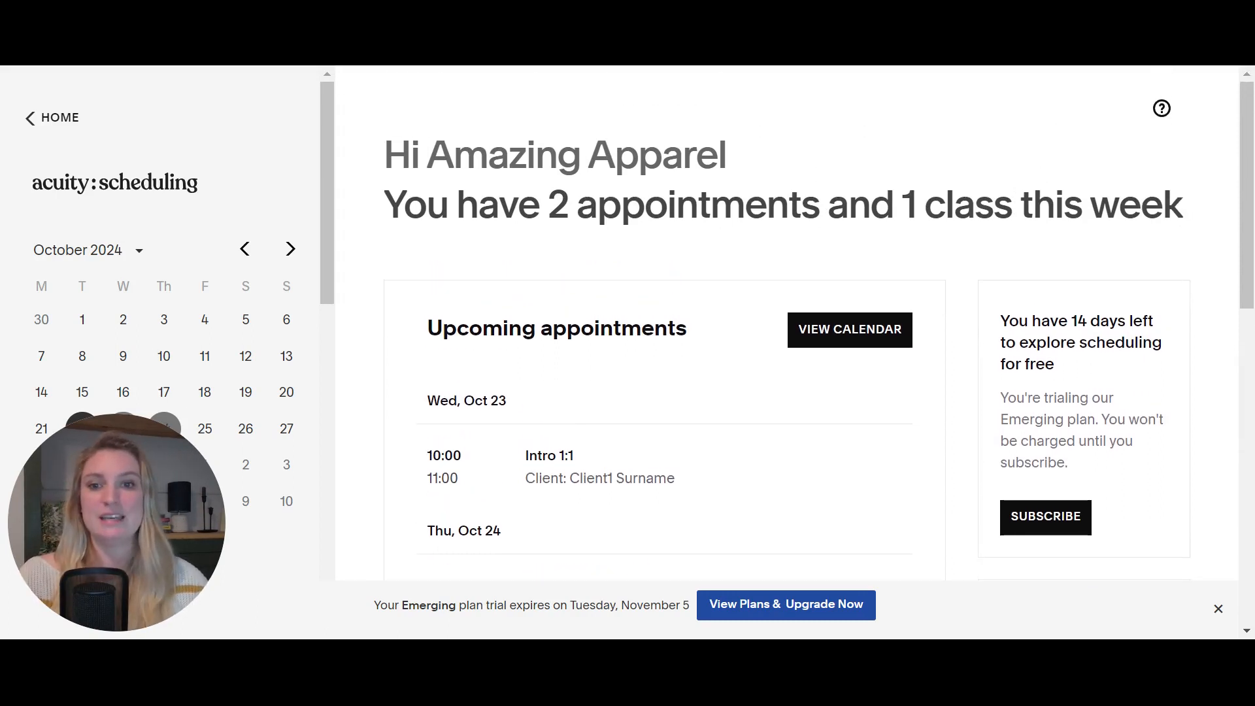
pyautogui.scroll(-2, 787, 327)
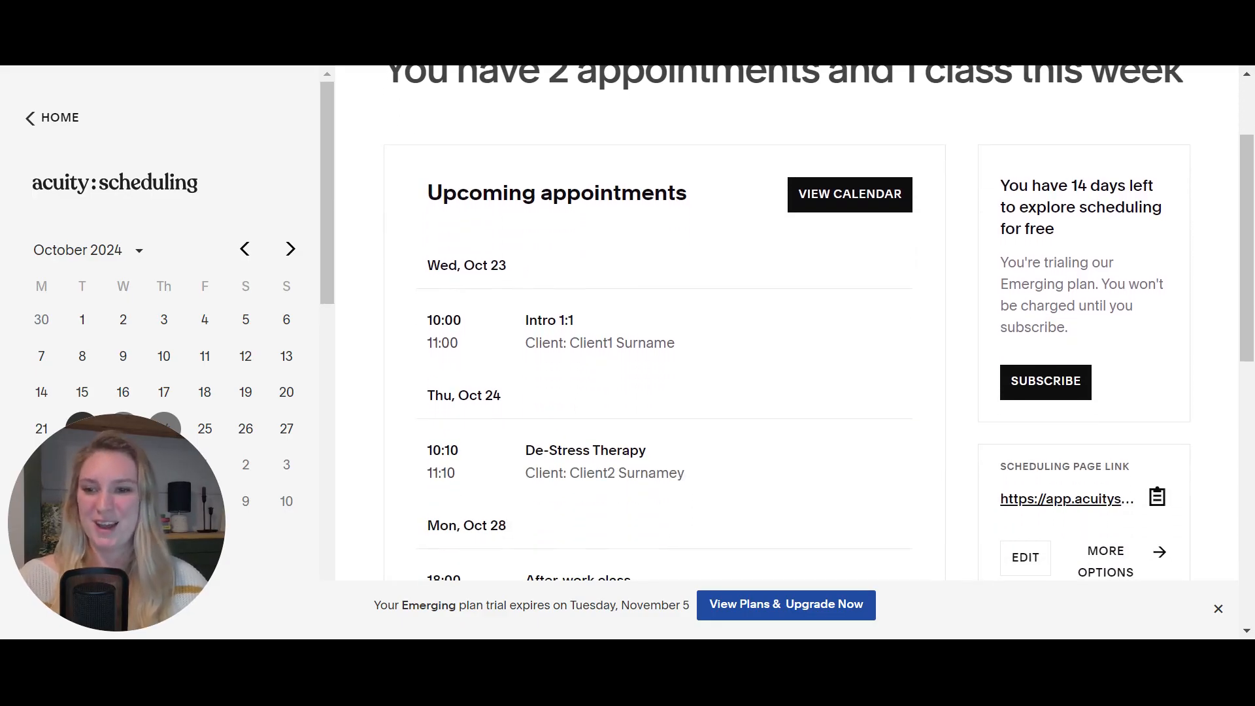
pyautogui.scroll(2, 673, 247)
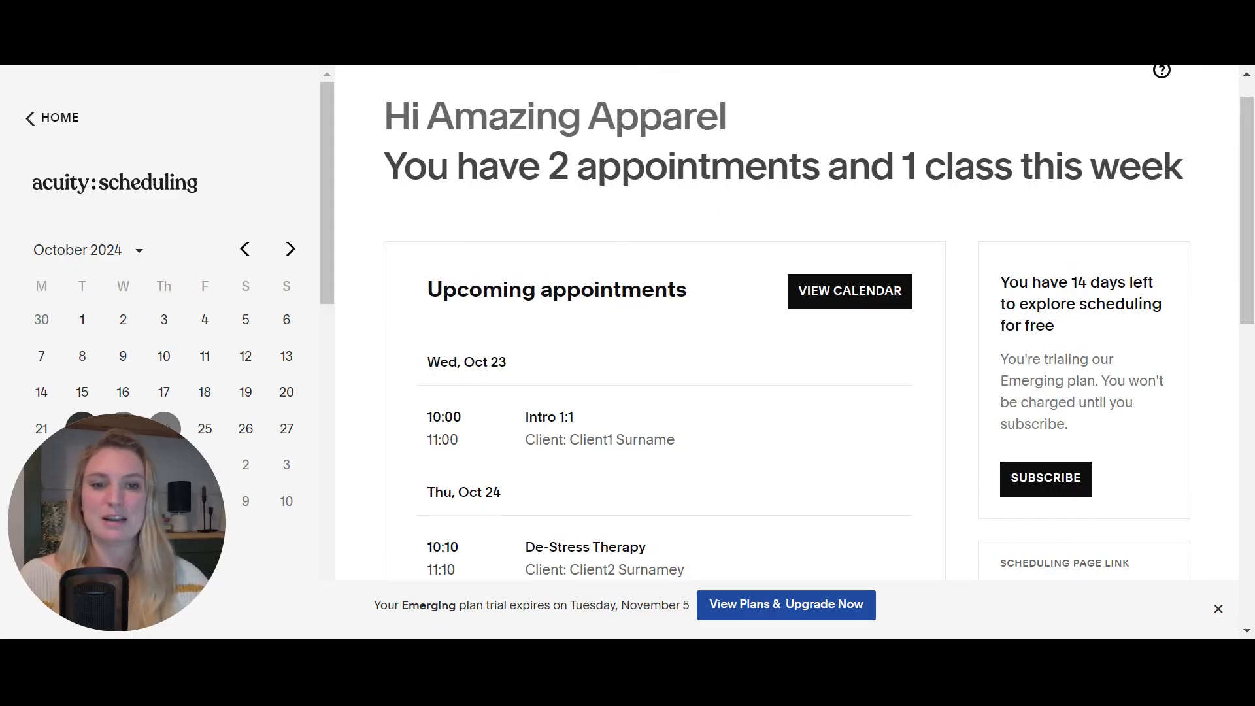
pyautogui.scroll(-3, 964, 374)
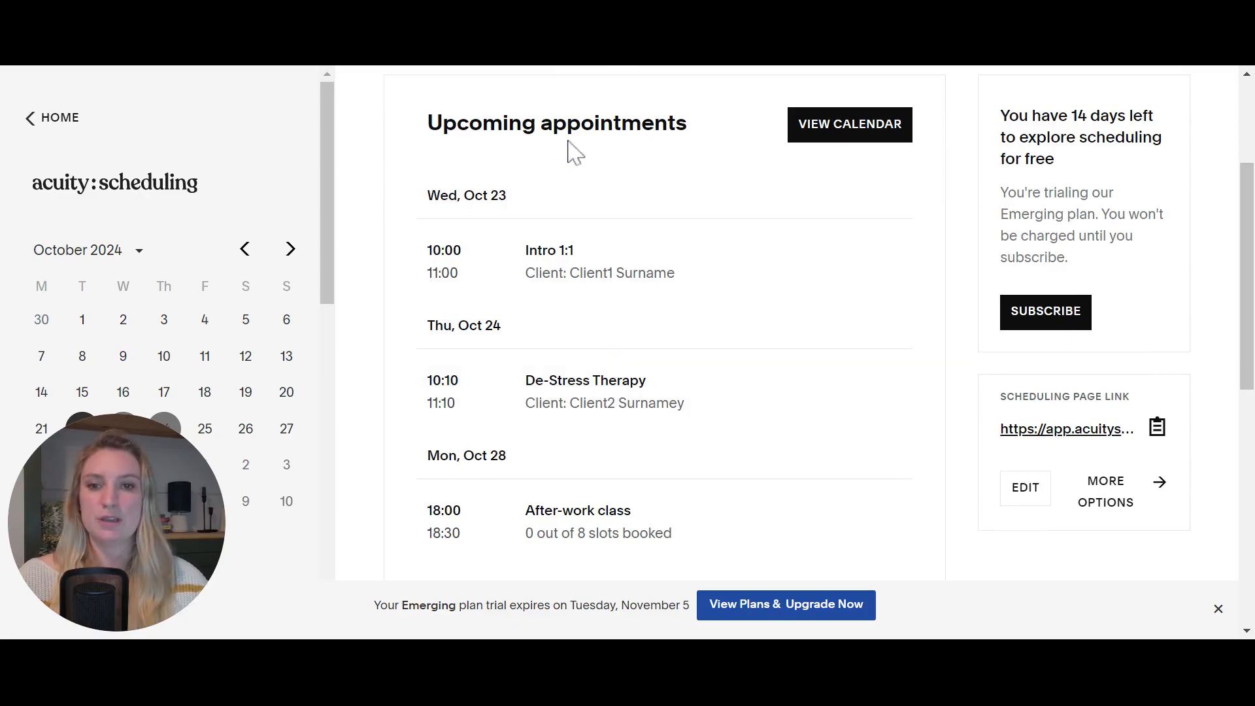
pyautogui.scroll(-1, 704, 308)
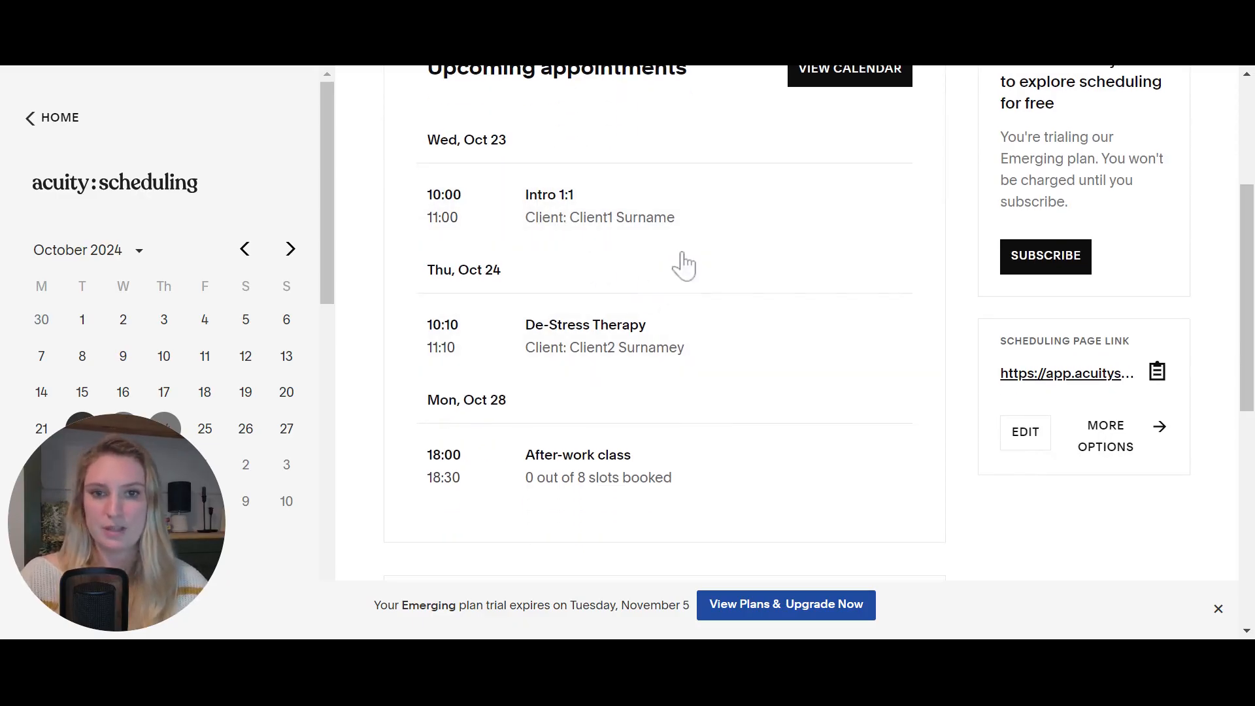
pyautogui.scroll(3, 844, 231)
pyautogui.click(843, 222)
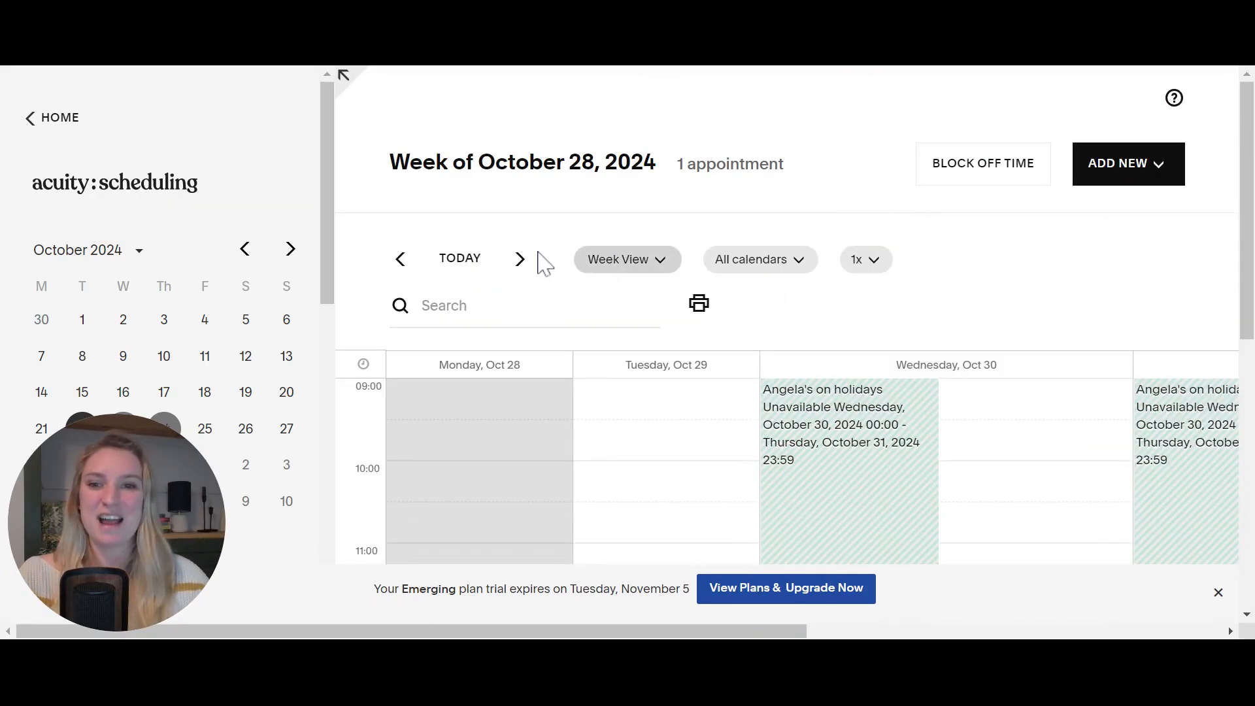
# - Jump the calendar to today's week of October 21 and view its three appointments
pyautogui.click(465, 269)
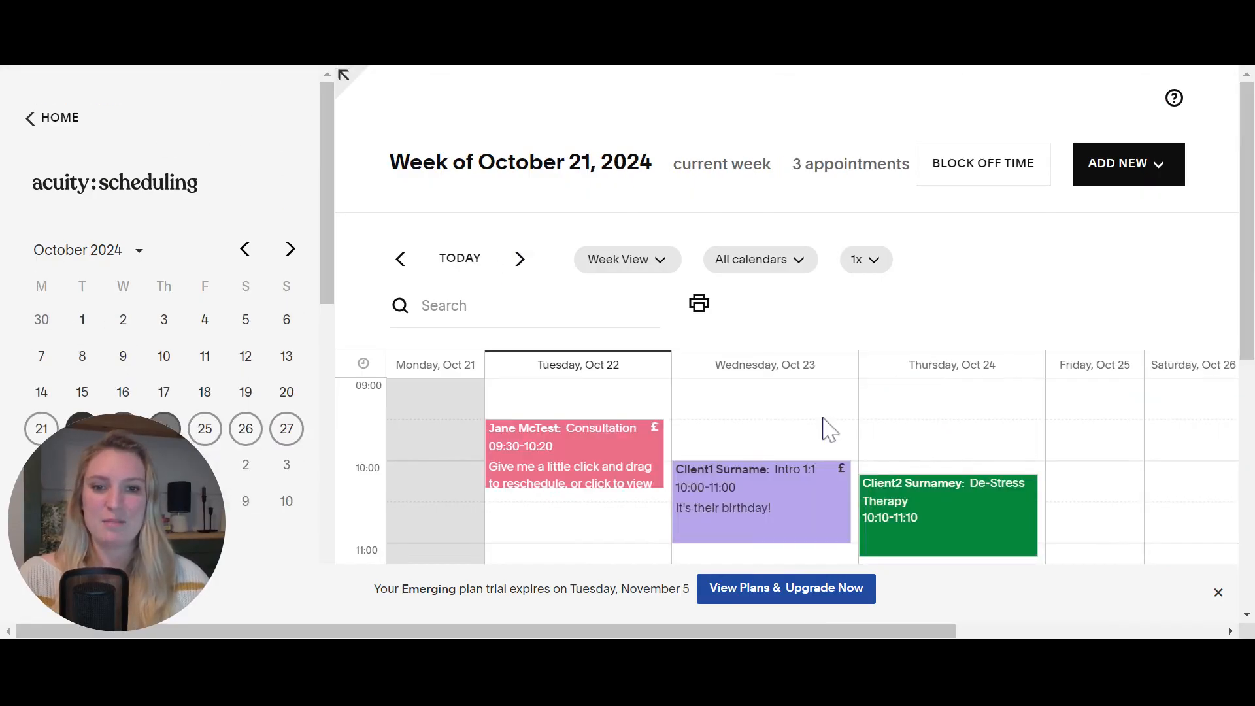
pyautogui.scroll(-3, 827, 426)
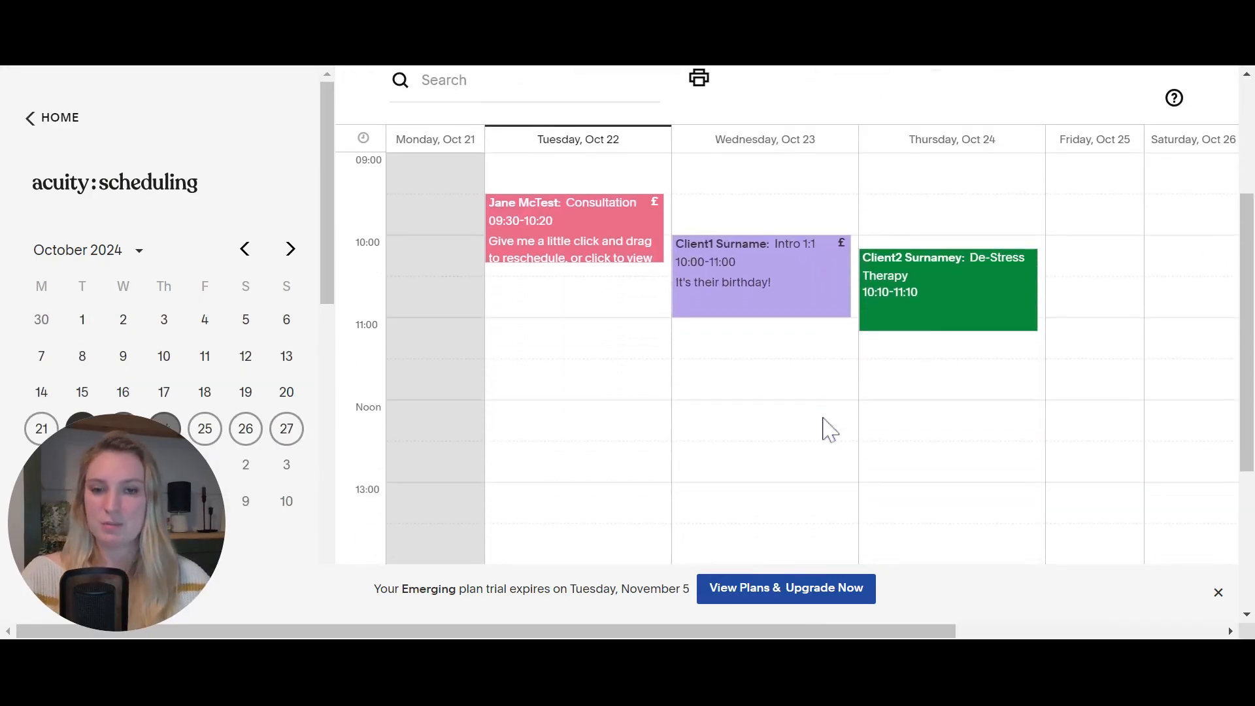
pyautogui.scroll(2, 654, 395)
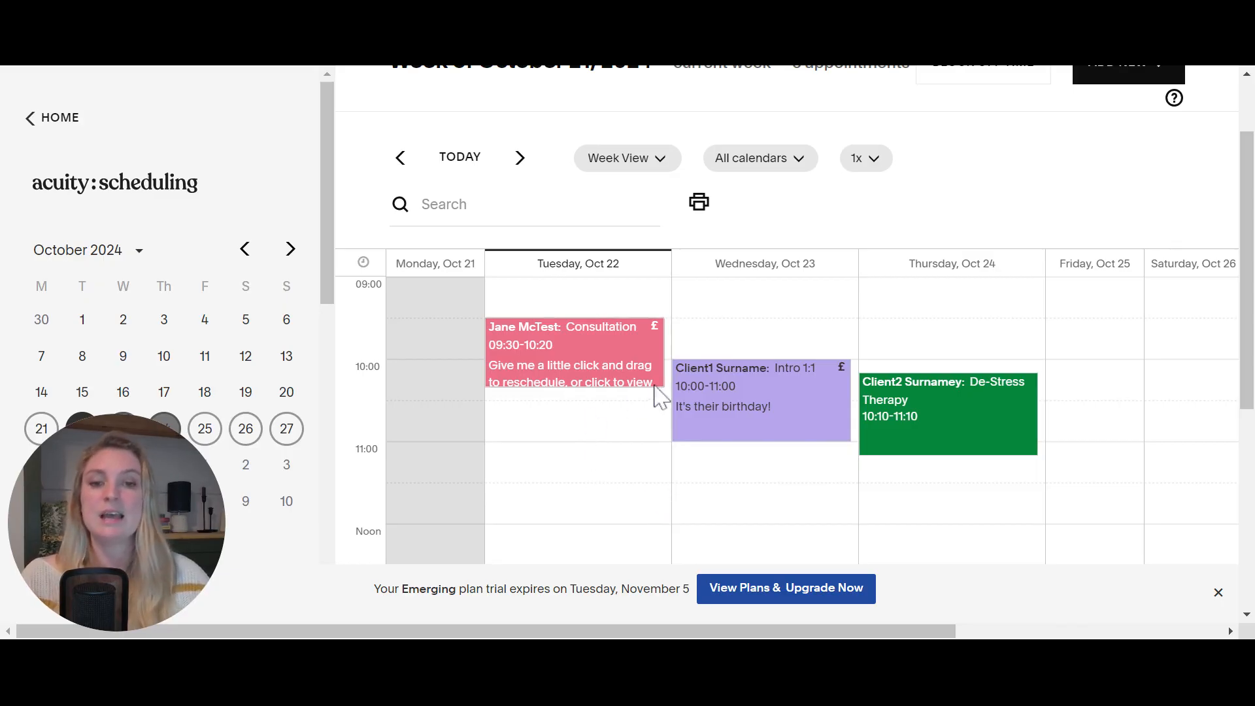
# - Check the October 23 10:00 Intro 1:1's paid £50.00 and birthday note, then close it
pyautogui.click(720, 418)
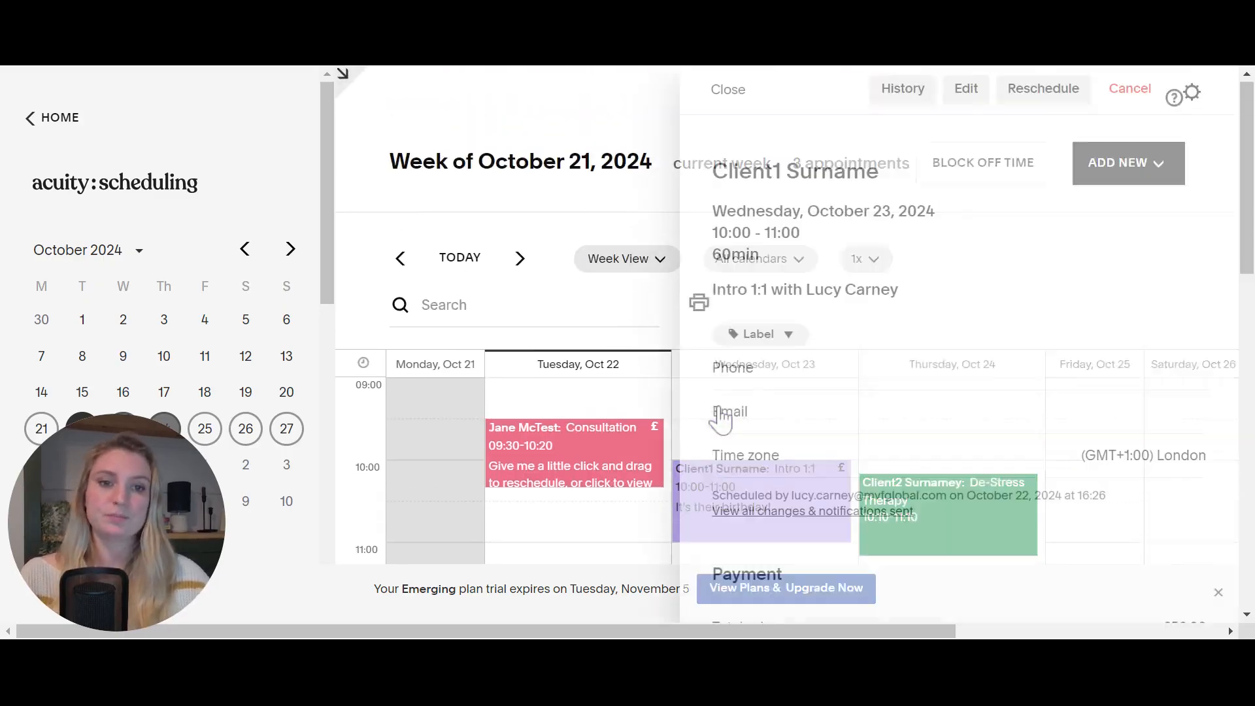
pyautogui.scroll(-1, 1046, 373)
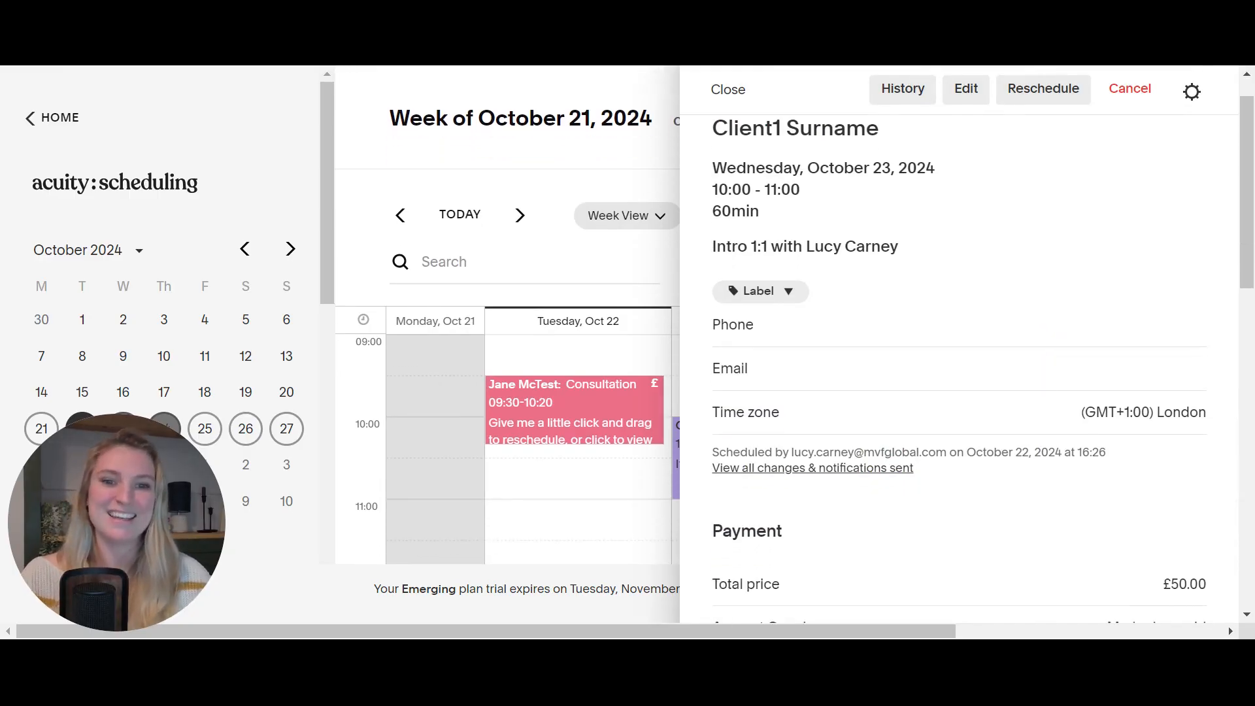
pyautogui.scroll(-3, 1035, 416)
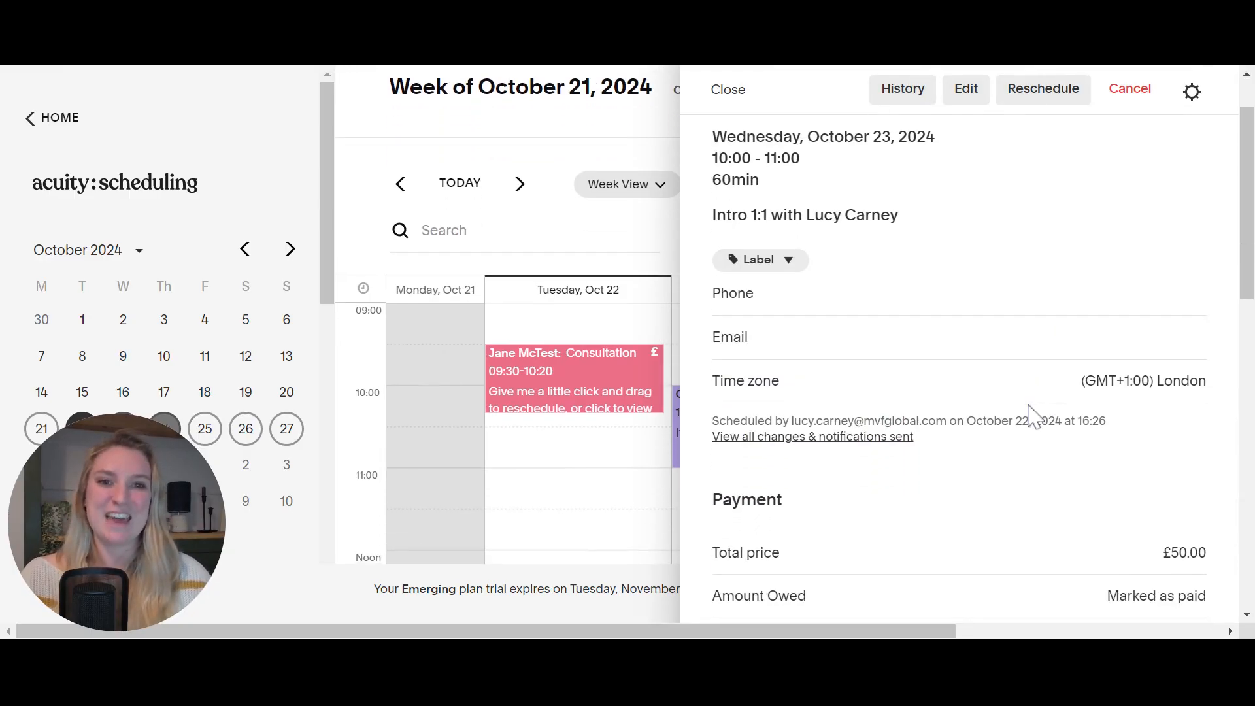
pyautogui.scroll(1, 960, 366)
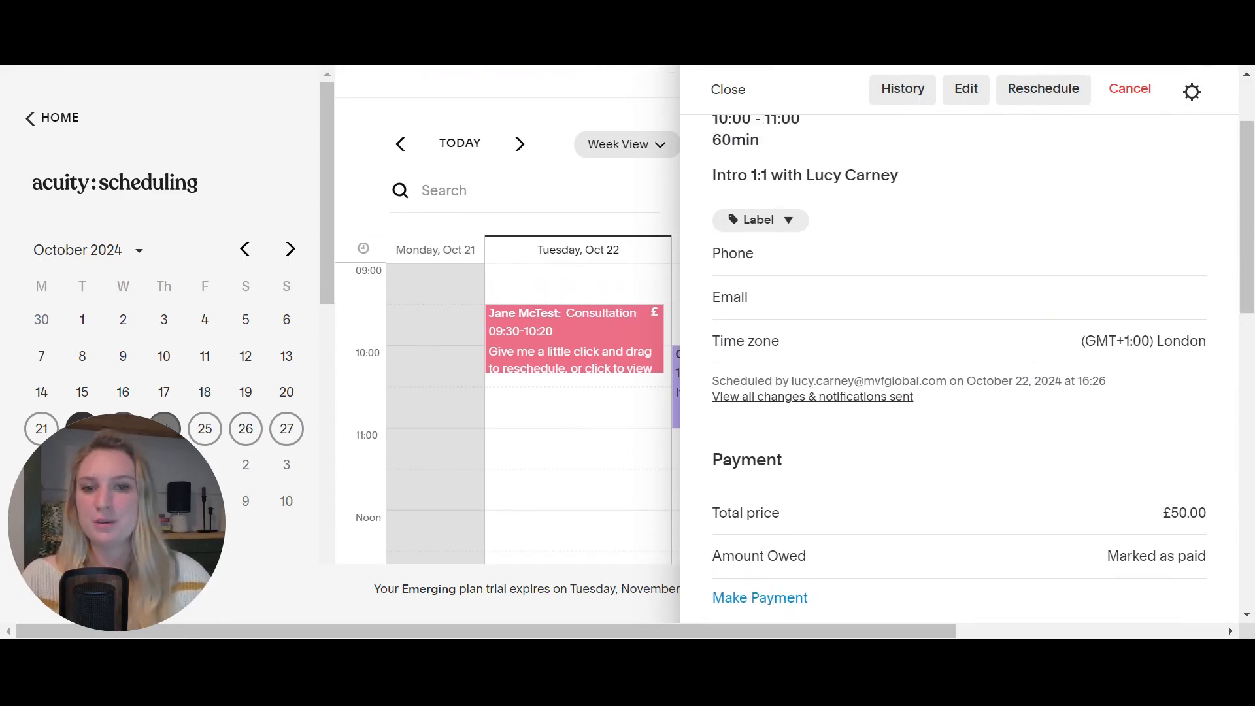
pyautogui.scroll(-10, 894, 430)
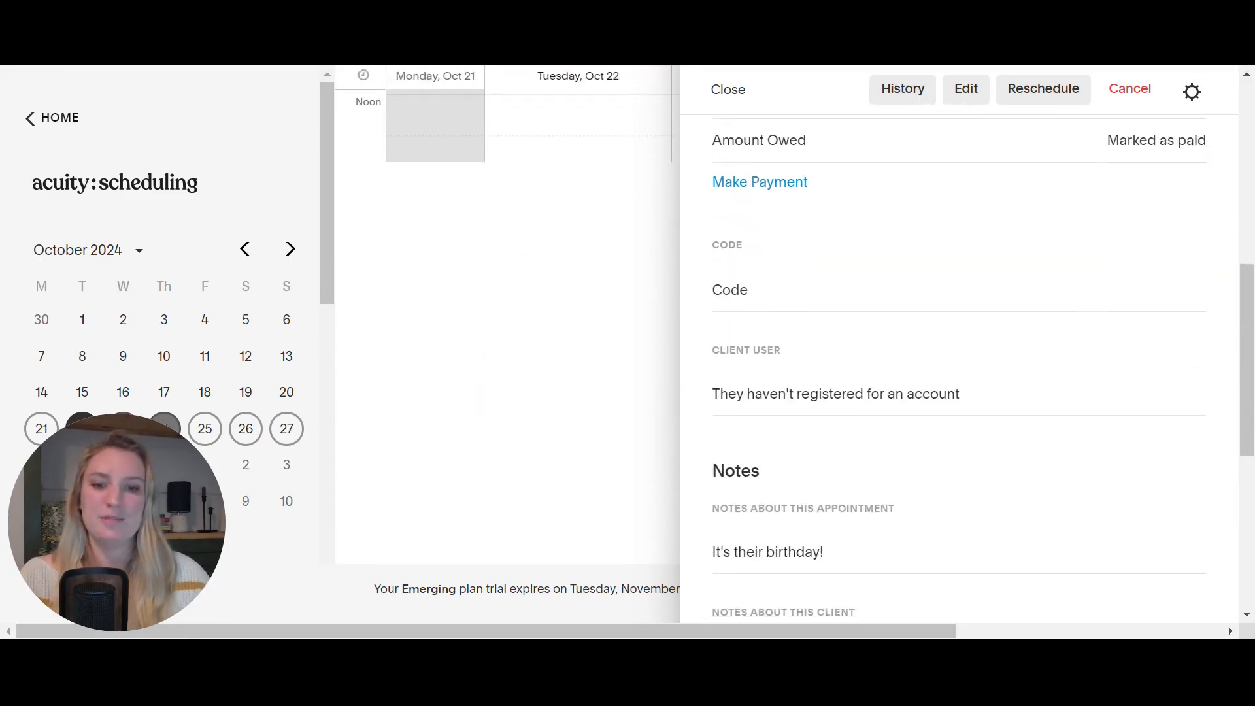
pyautogui.scroll(-6, 892, 429)
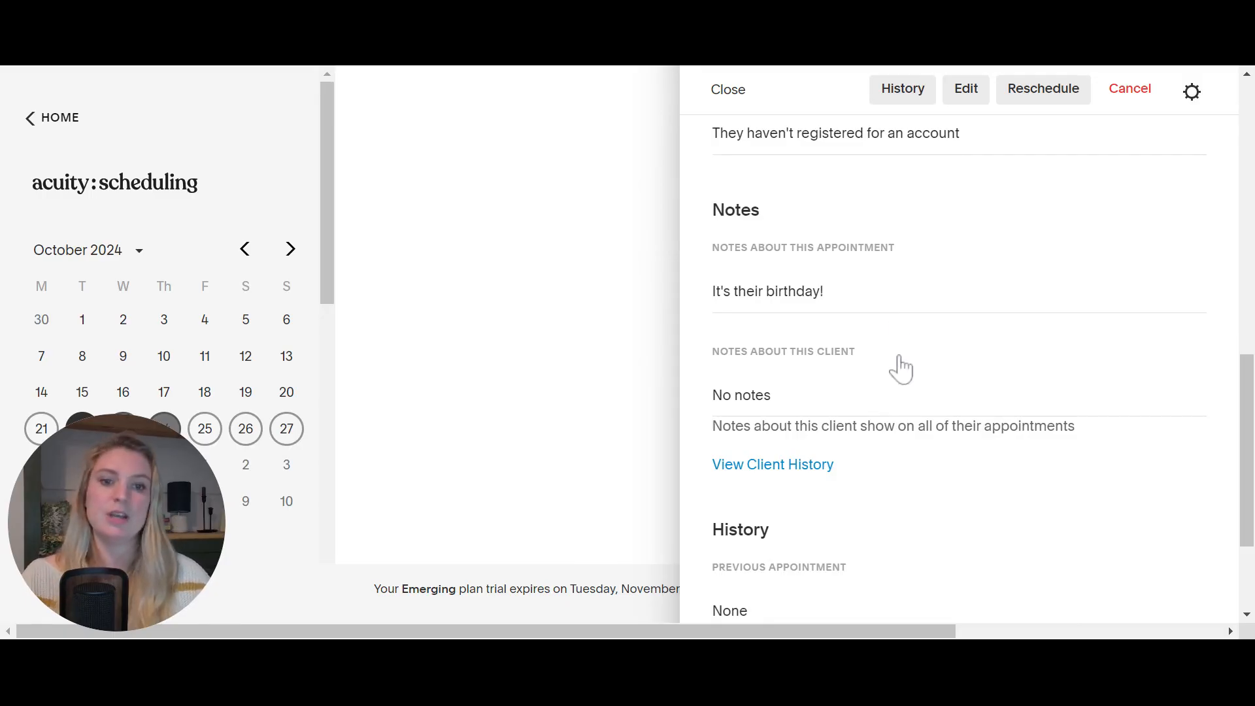
pyautogui.scroll(-3, 901, 369)
pyautogui.scroll(-2, 926, 415)
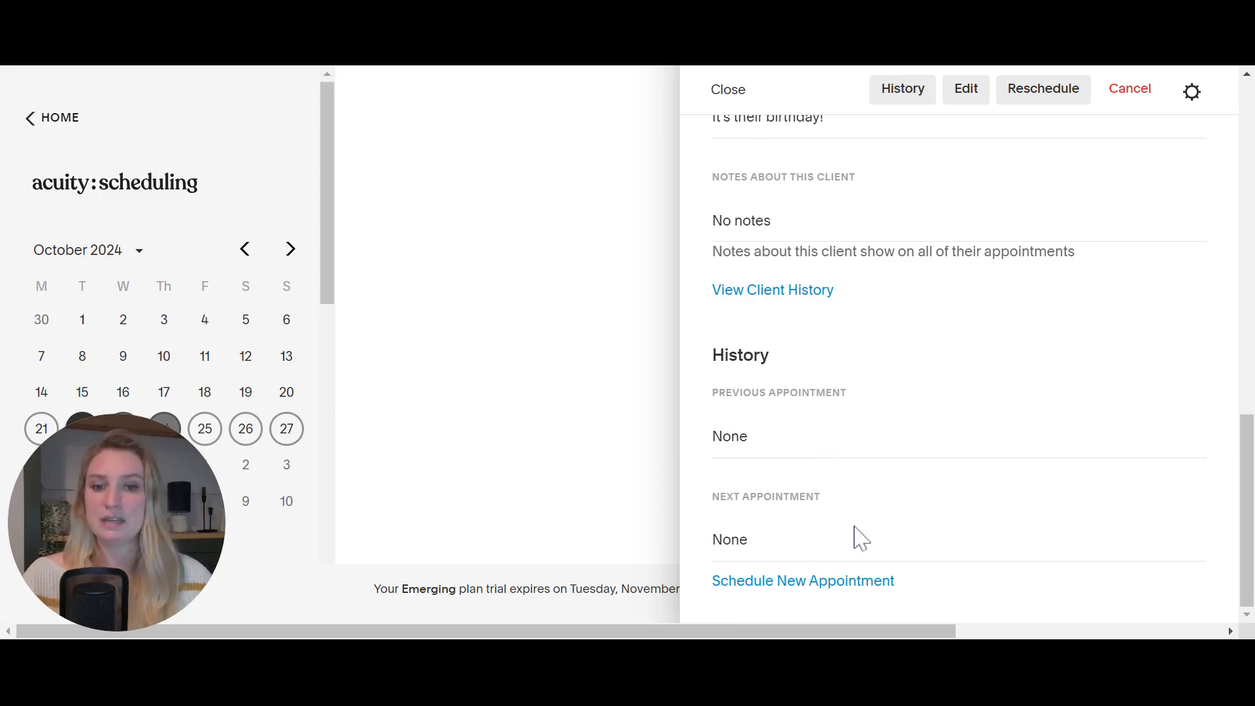
pyautogui.scroll(7, 861, 538)
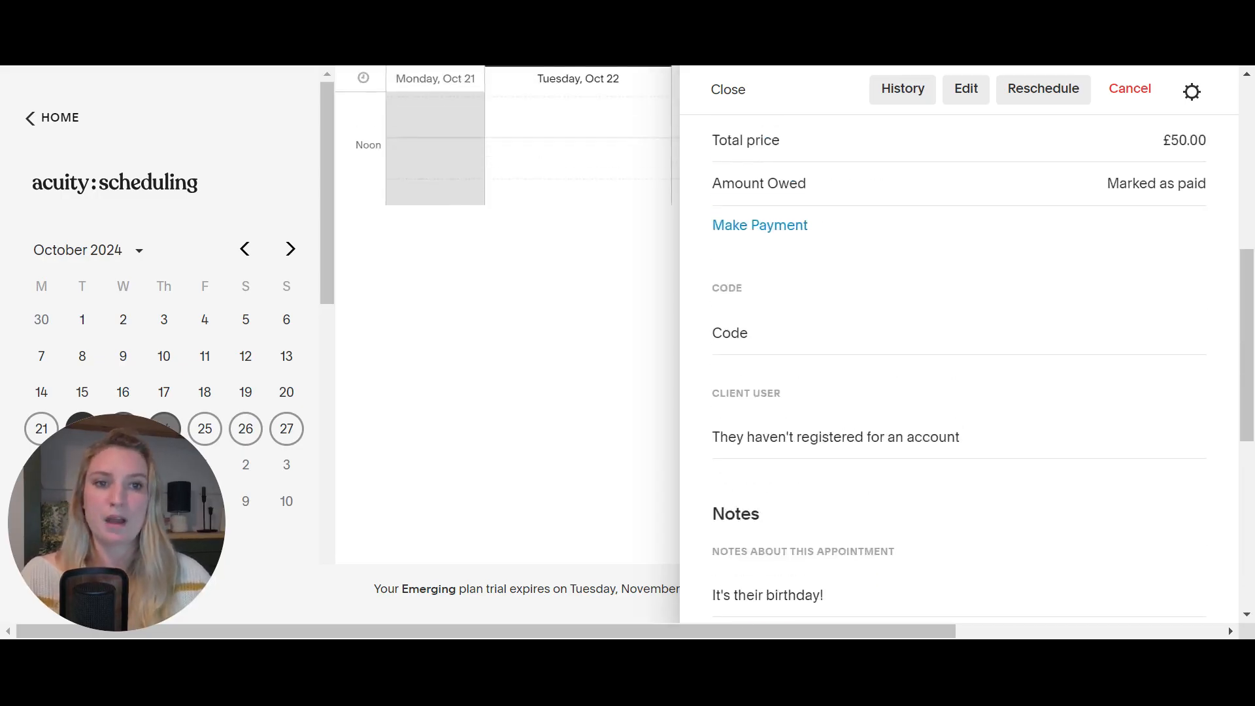
pyautogui.scroll(5, 734, 302)
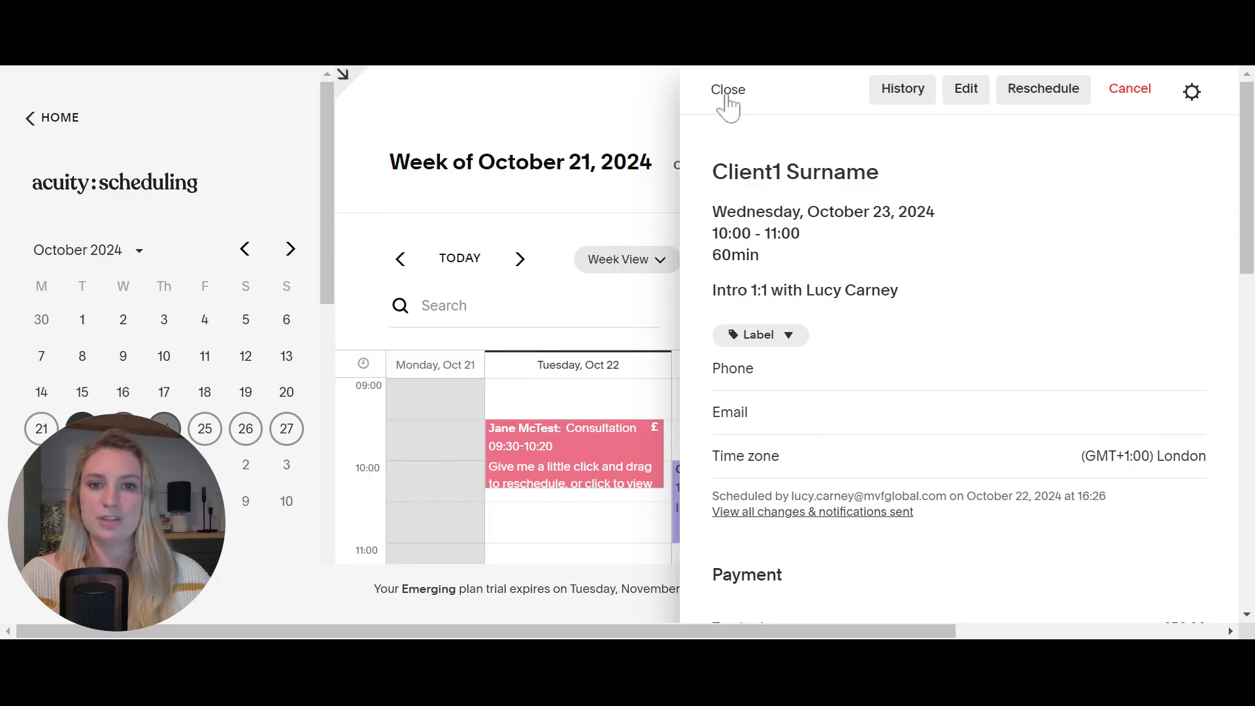
pyautogui.click(728, 89)
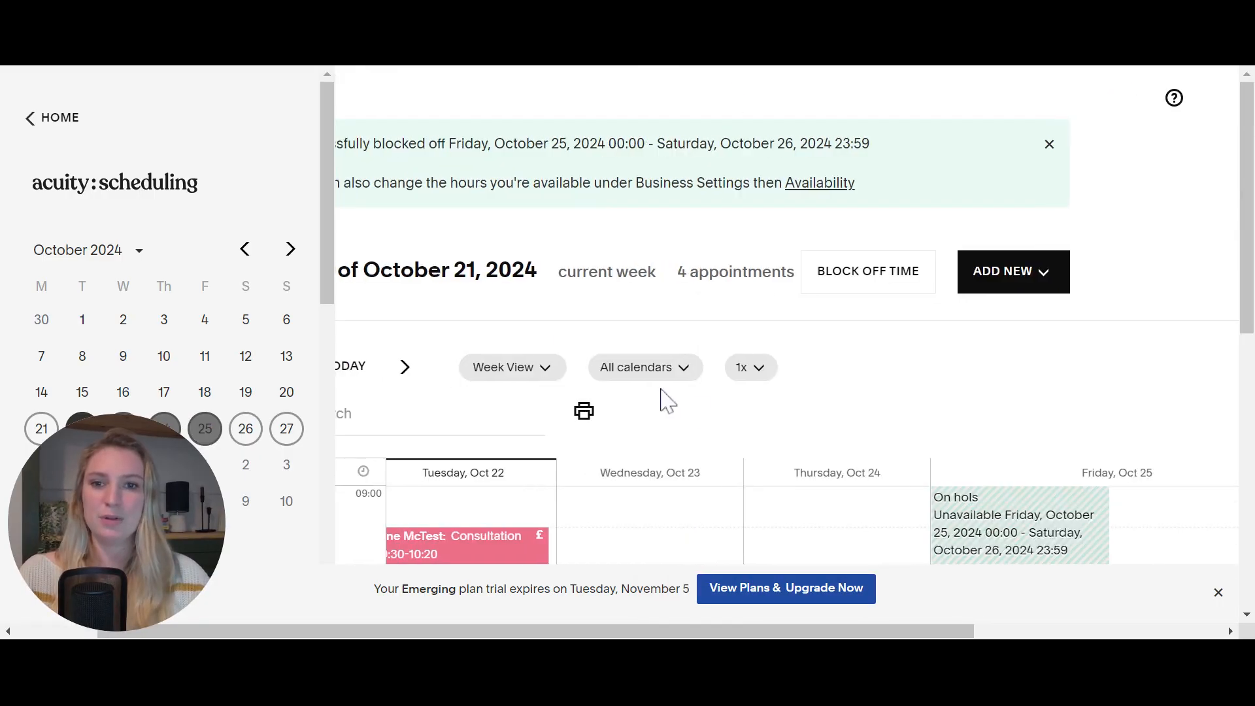
# - Return to the Acuity dashboard, then back out to the Squarespace website editor's Home page
pyautogui.click(96, 189)
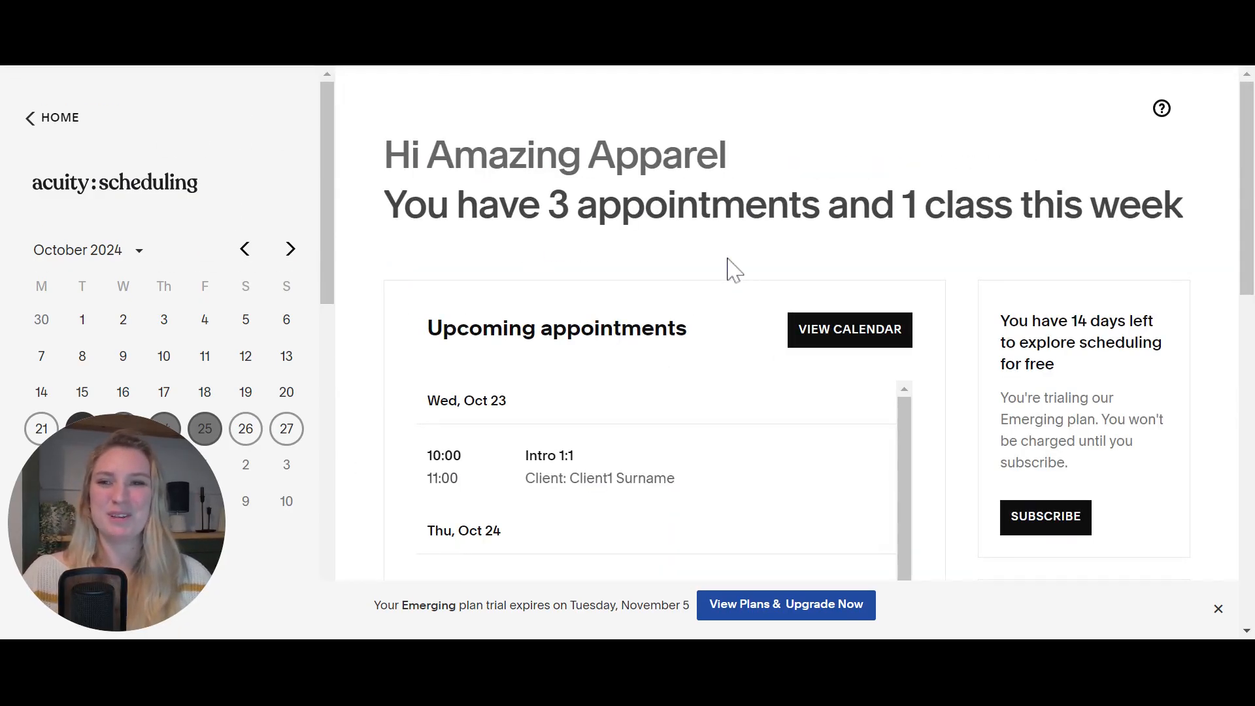
pyautogui.click(66, 119)
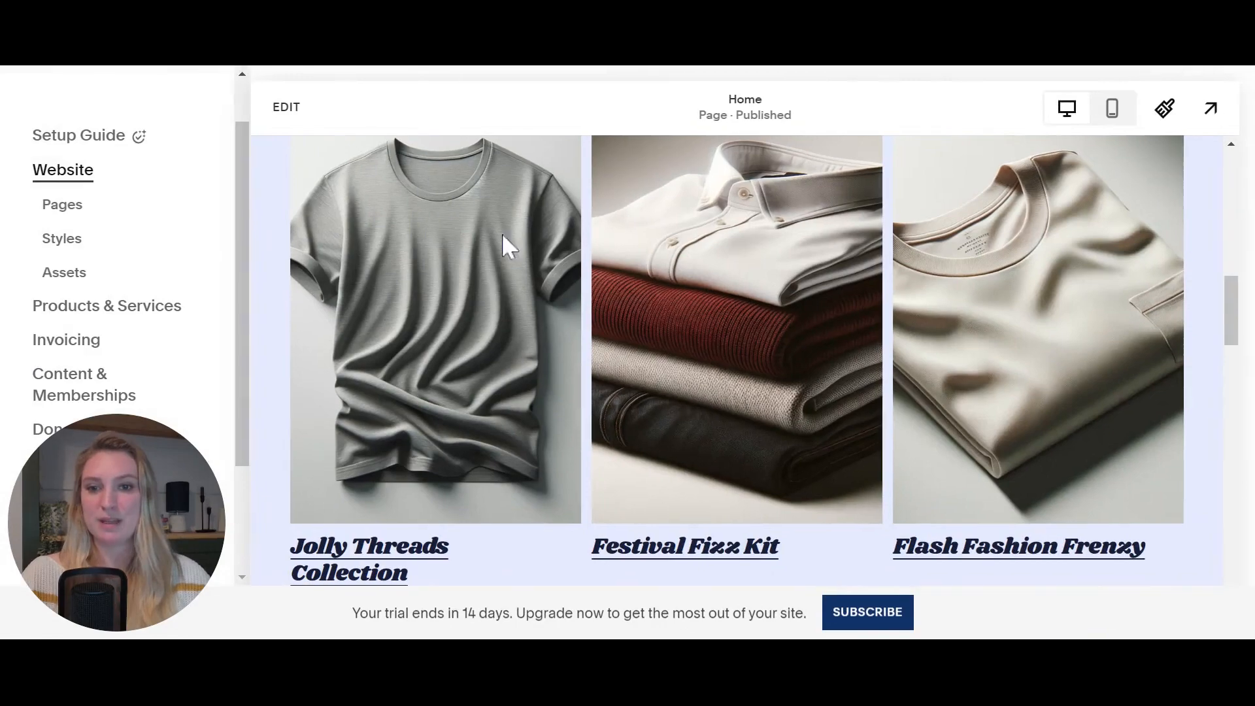
# - Review the Amazing Apparel Home page's hero, $25 Featured Products and Contact Us form, then reopen Scheduling
pyautogui.scroll(-5, 759, 382)
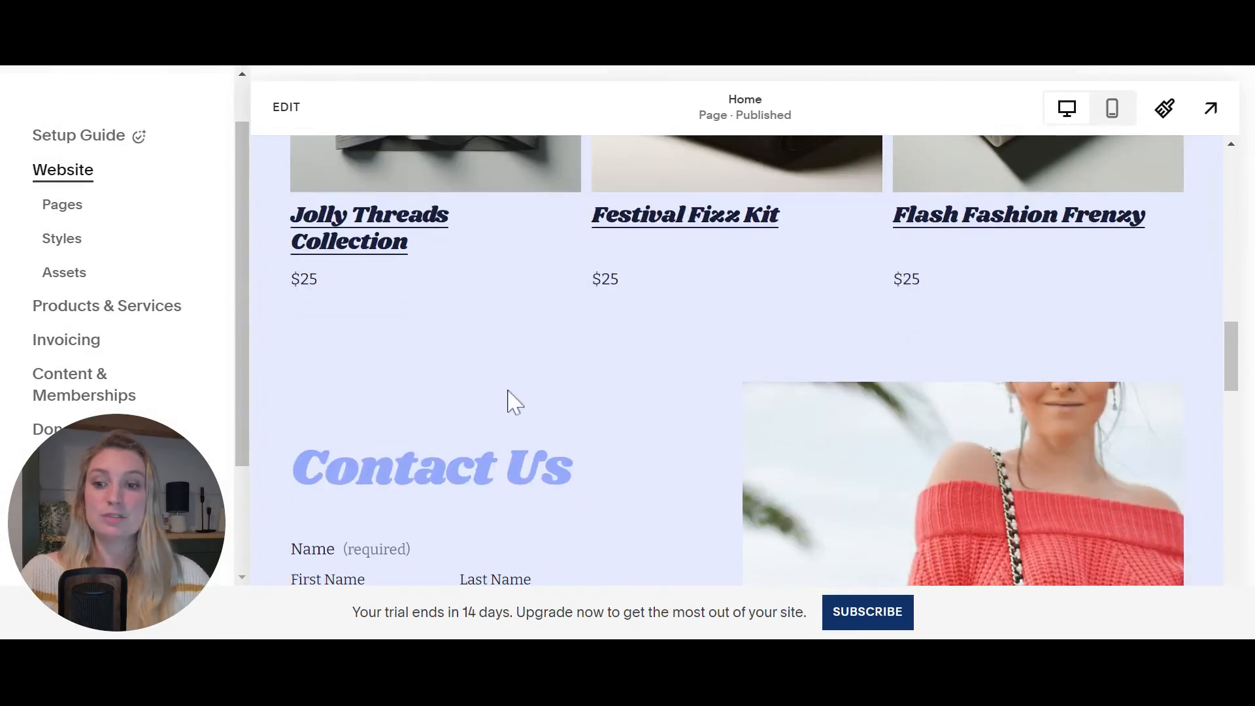
pyautogui.scroll(-3, 515, 403)
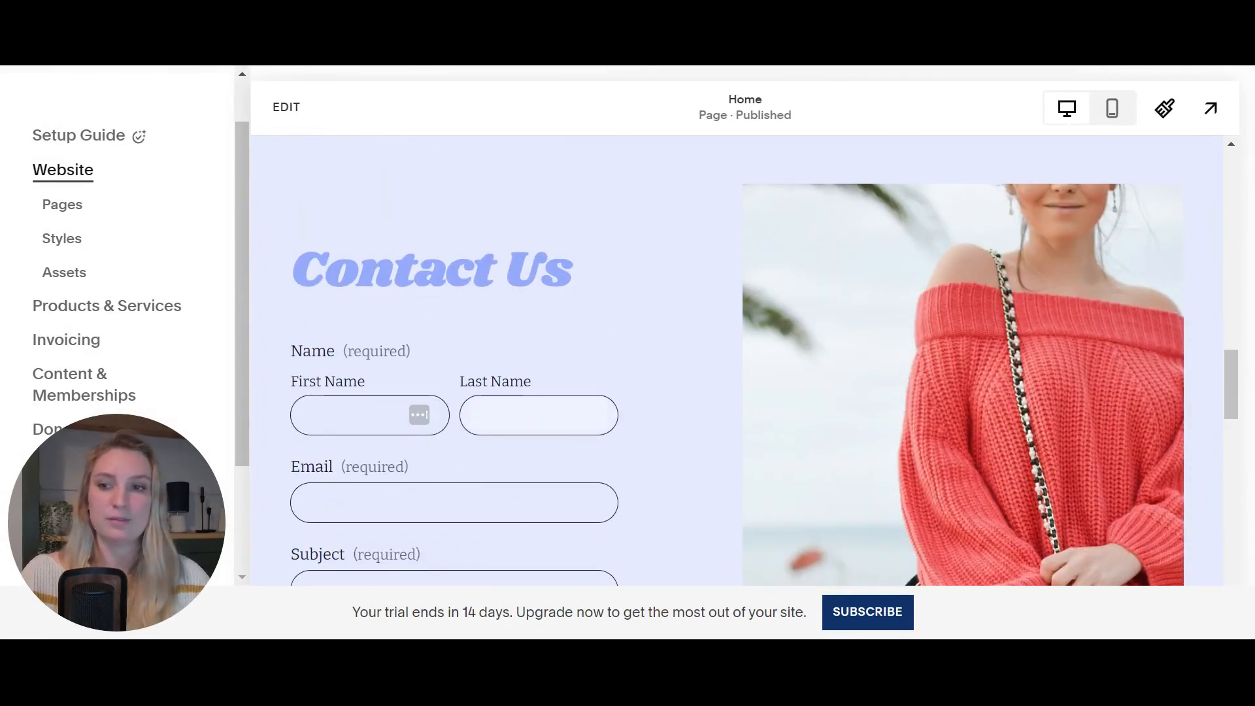
pyautogui.scroll(-6, 415, 299)
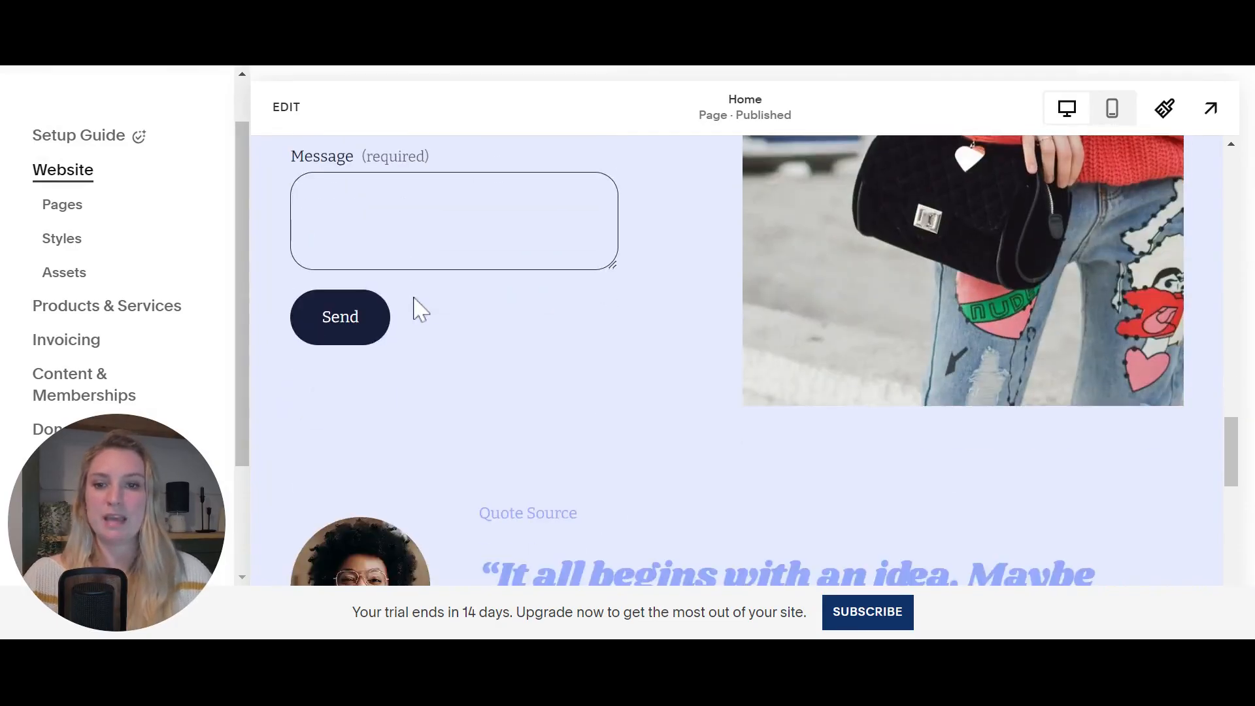
pyautogui.scroll(18, 415, 299)
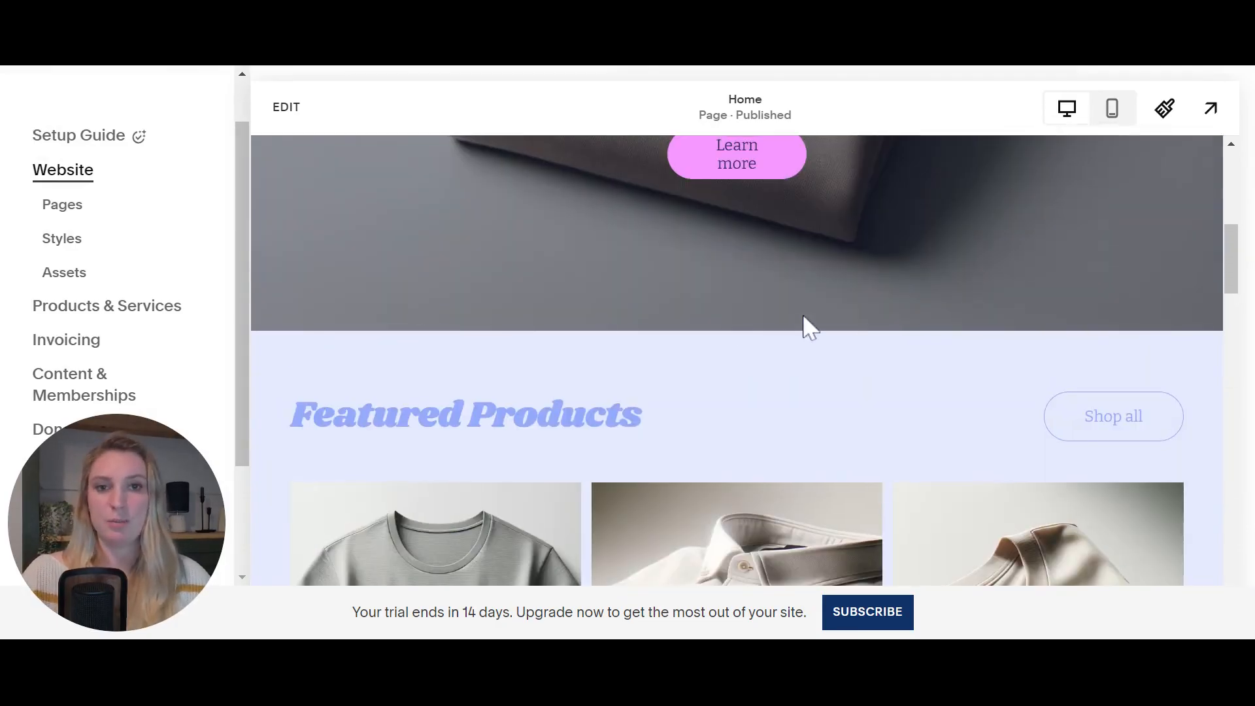
pyautogui.scroll(8, 804, 318)
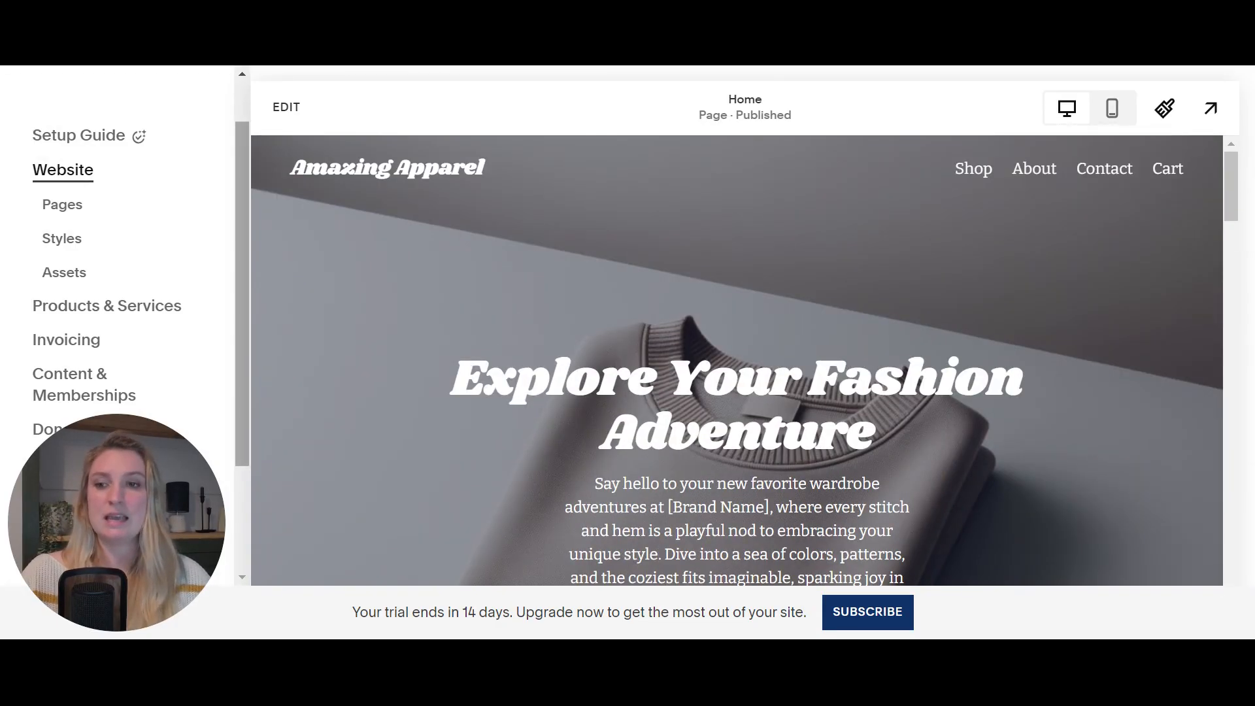
pyautogui.scroll(-2, 124, 298)
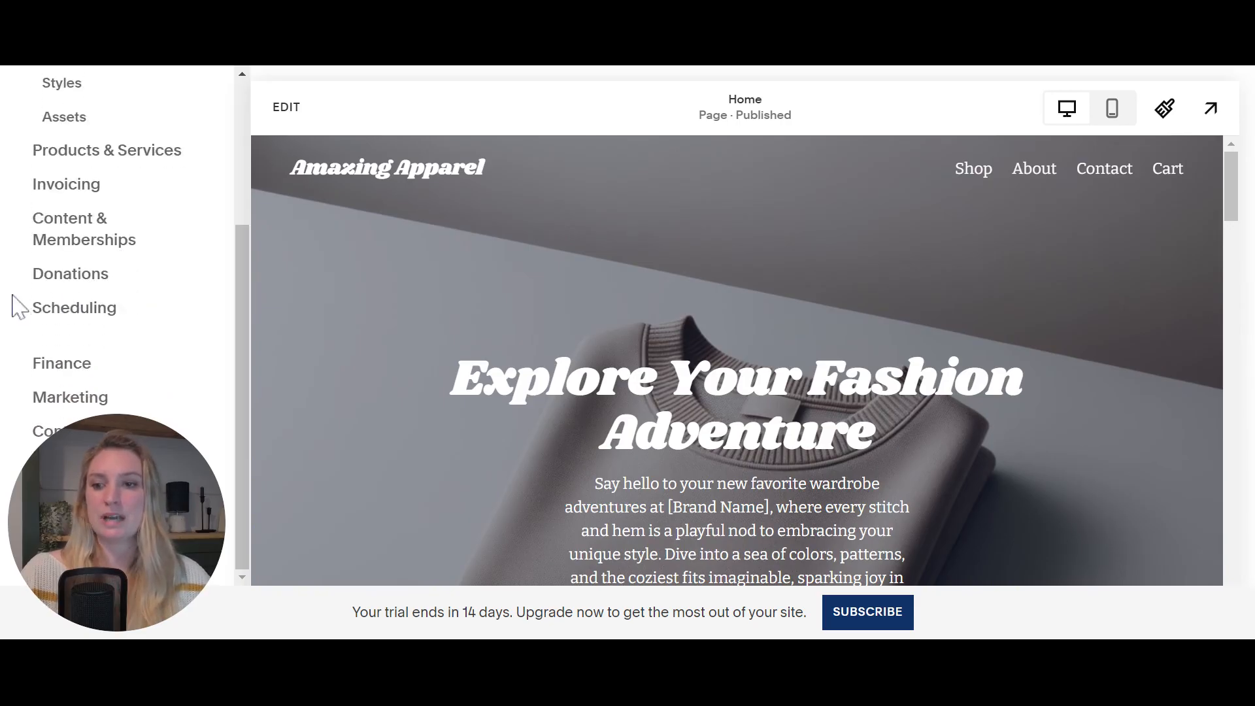
pyautogui.click(75, 317)
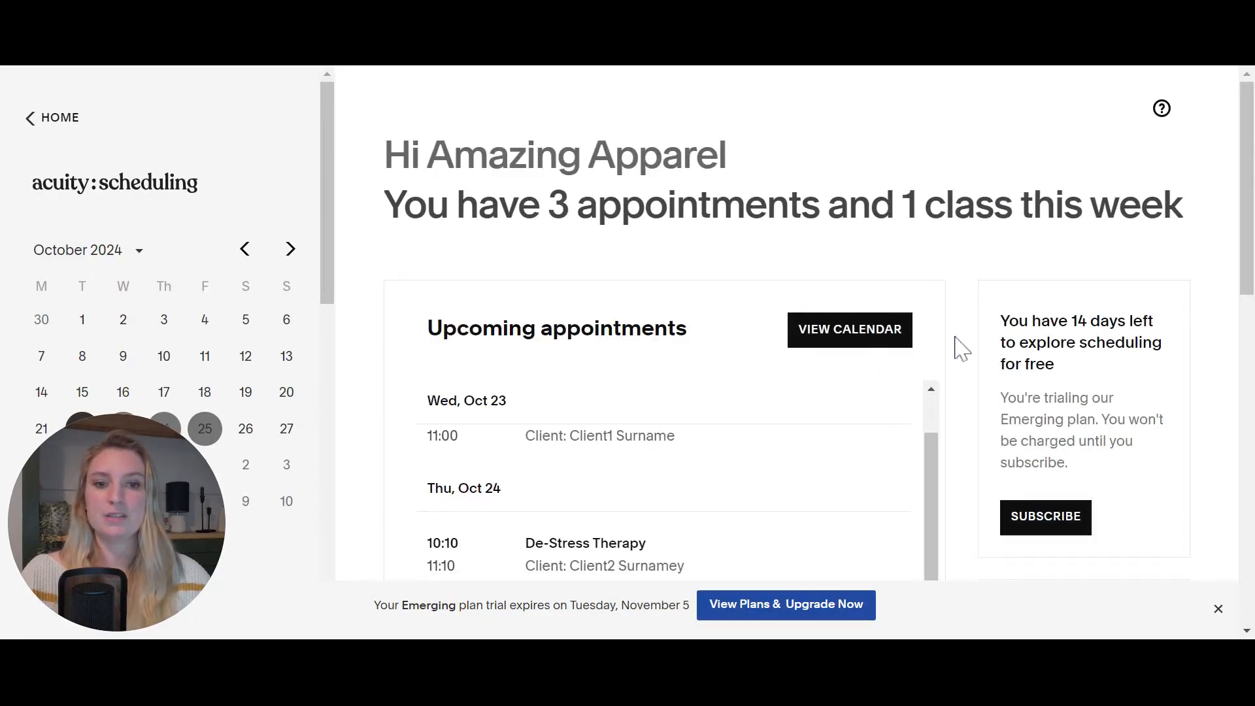
pyautogui.scroll(-10, 987, 304)
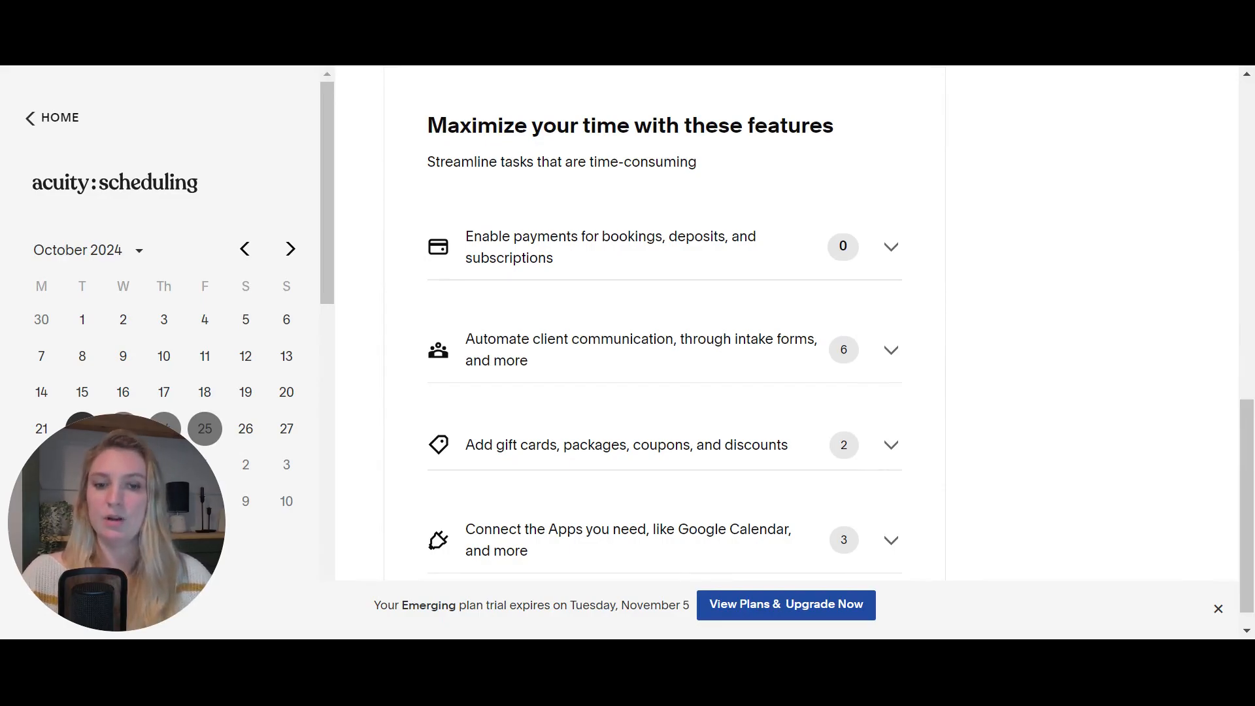
pyautogui.scroll(-1, 987, 304)
pyautogui.scroll(10, 784, 327)
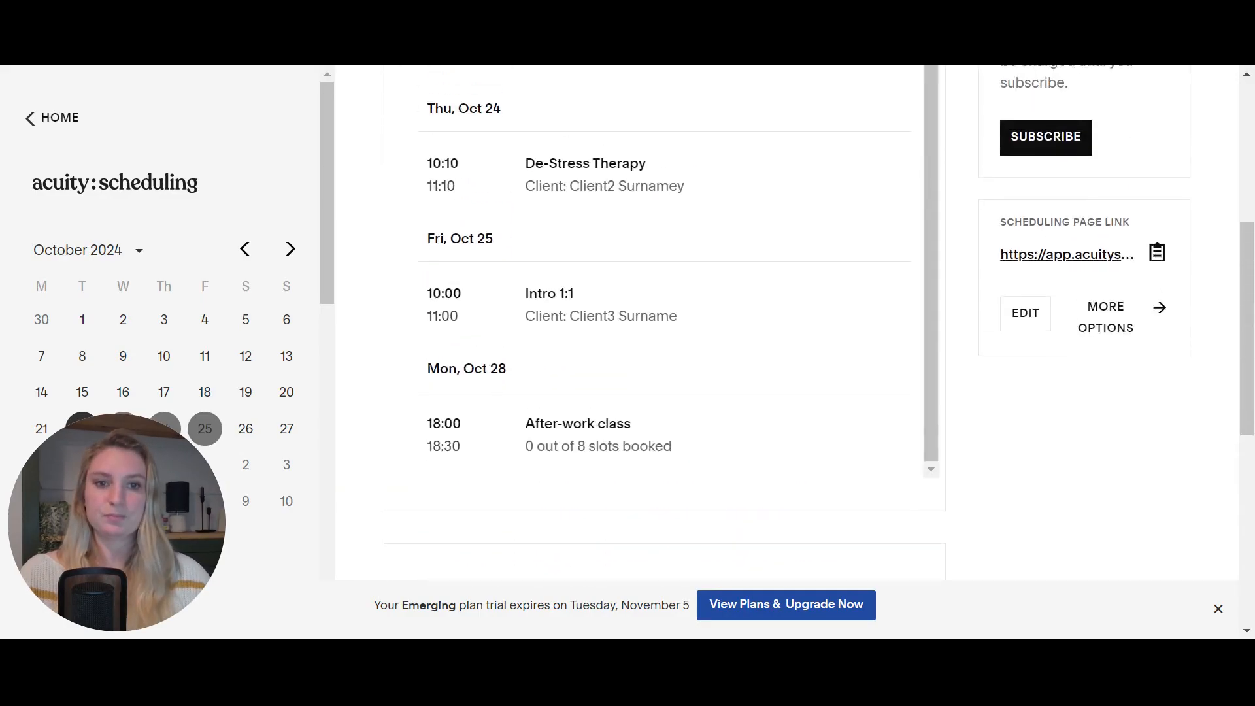
pyautogui.scroll(1, 867, 400)
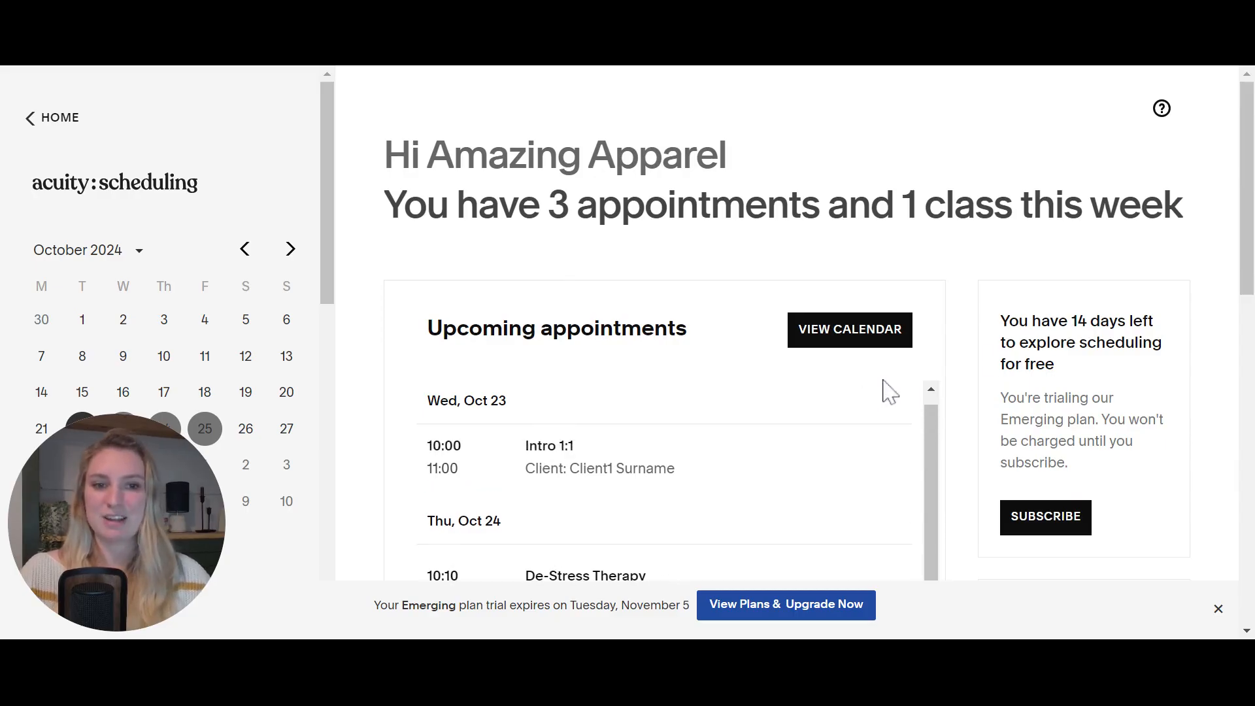
pyautogui.scroll(-3, 977, 376)
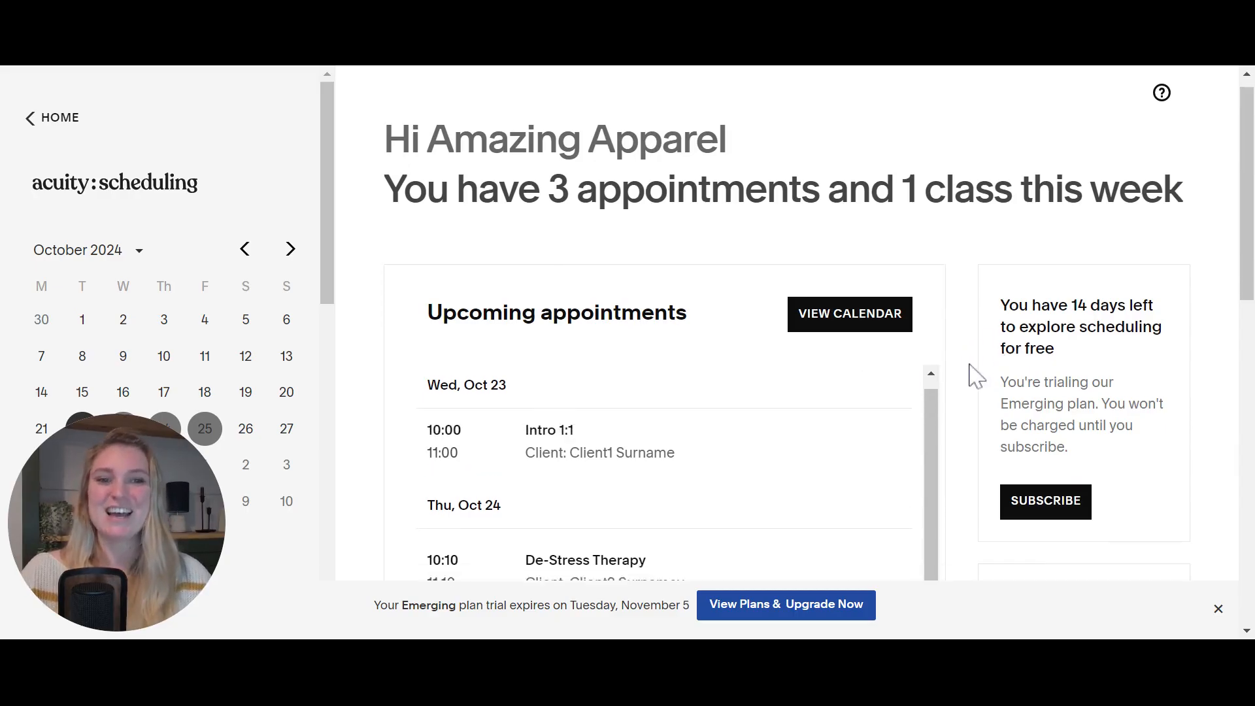
pyautogui.scroll(3, 977, 392)
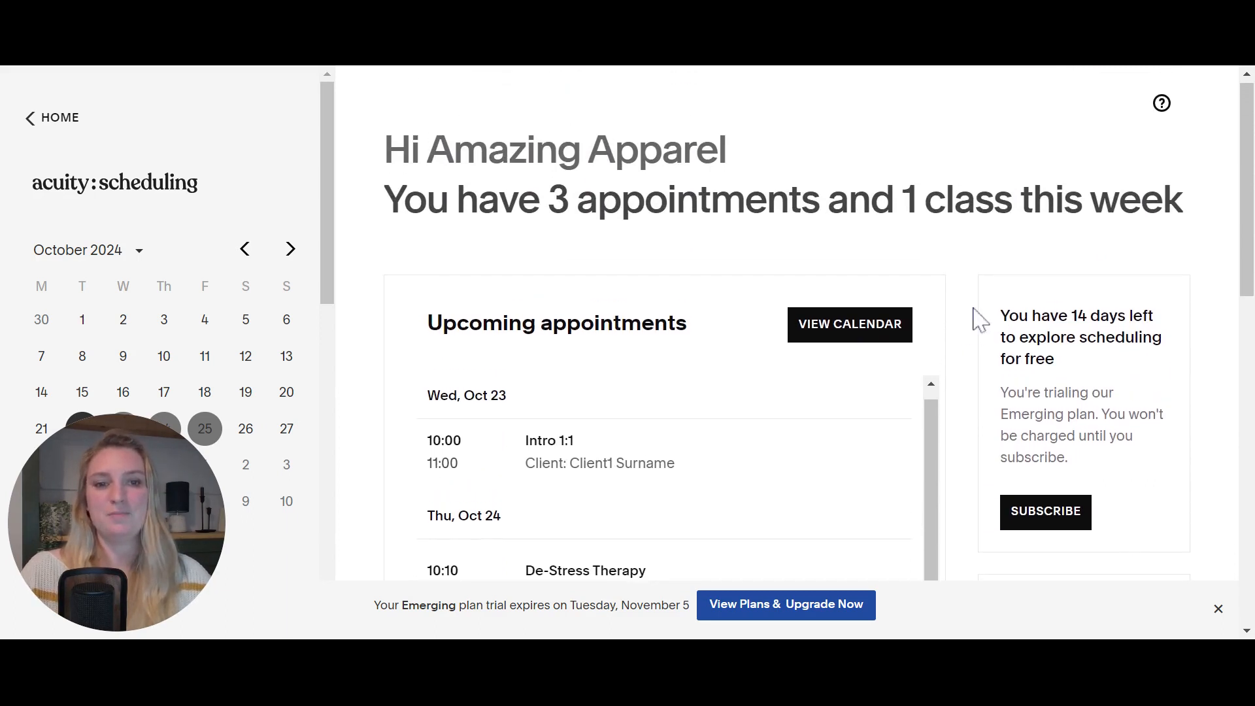
pyautogui.scroll(-5, 980, 320)
pyautogui.scroll(-10, 246, 327)
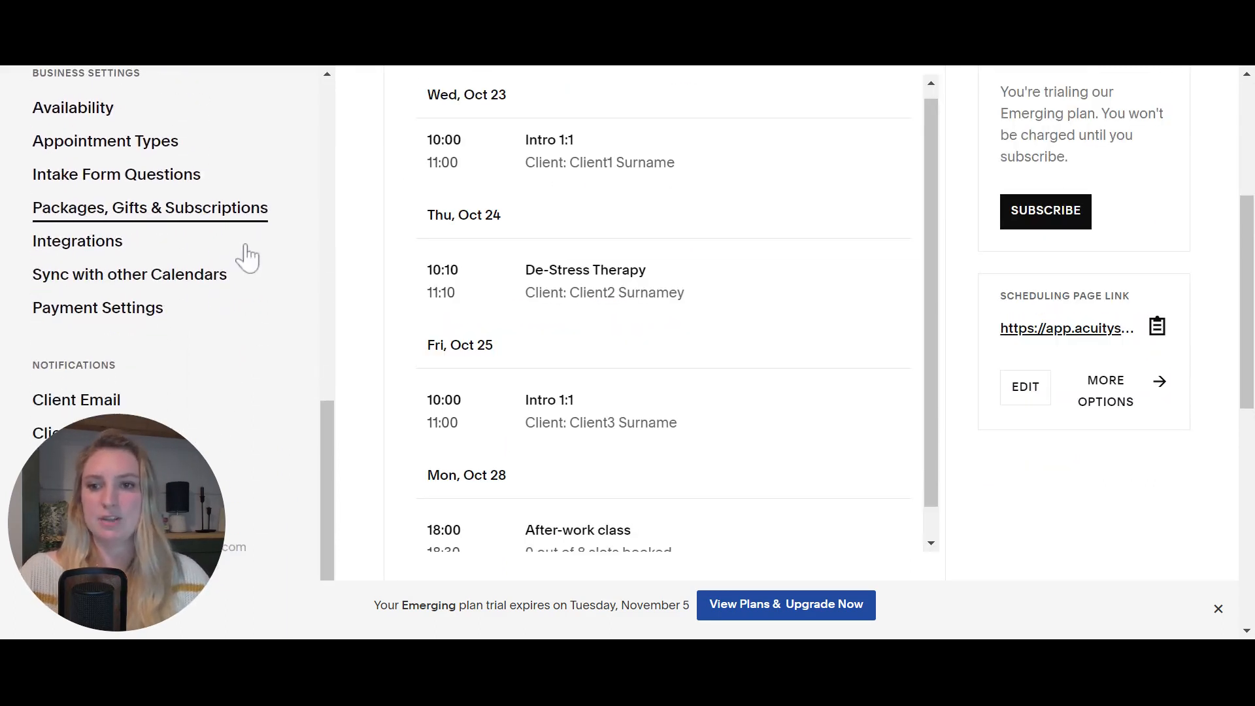
pyautogui.scroll(10, 261, 239)
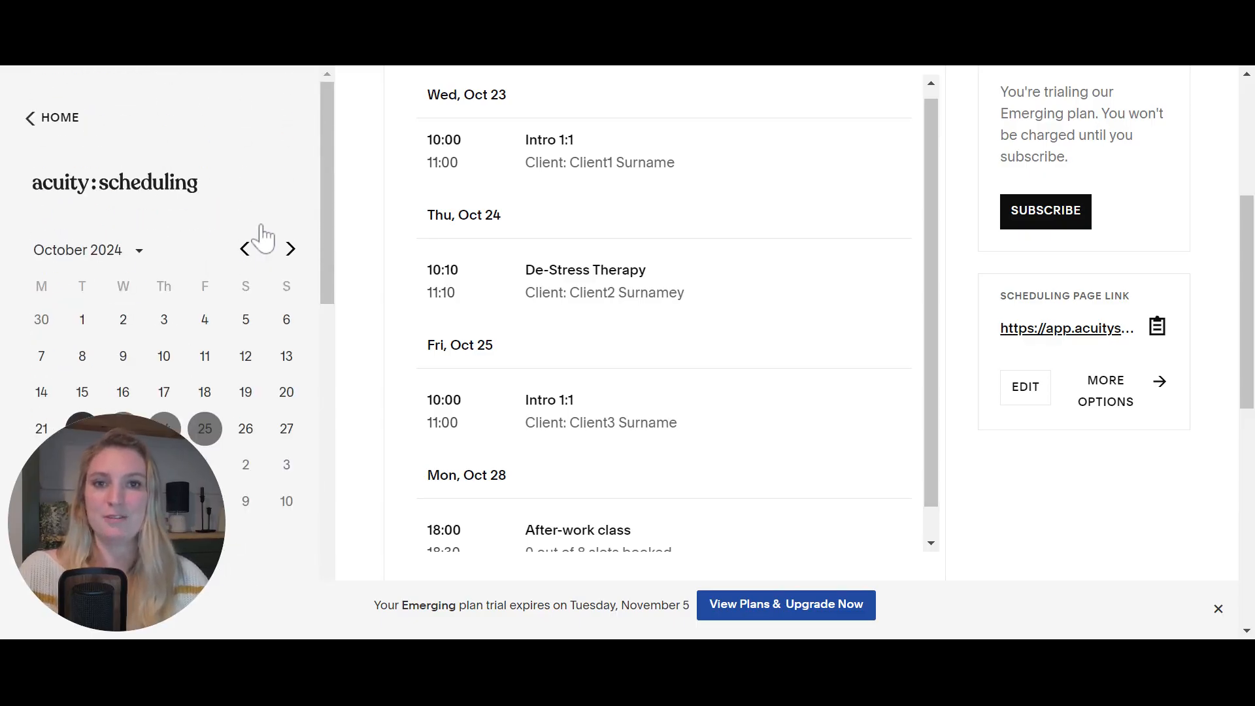